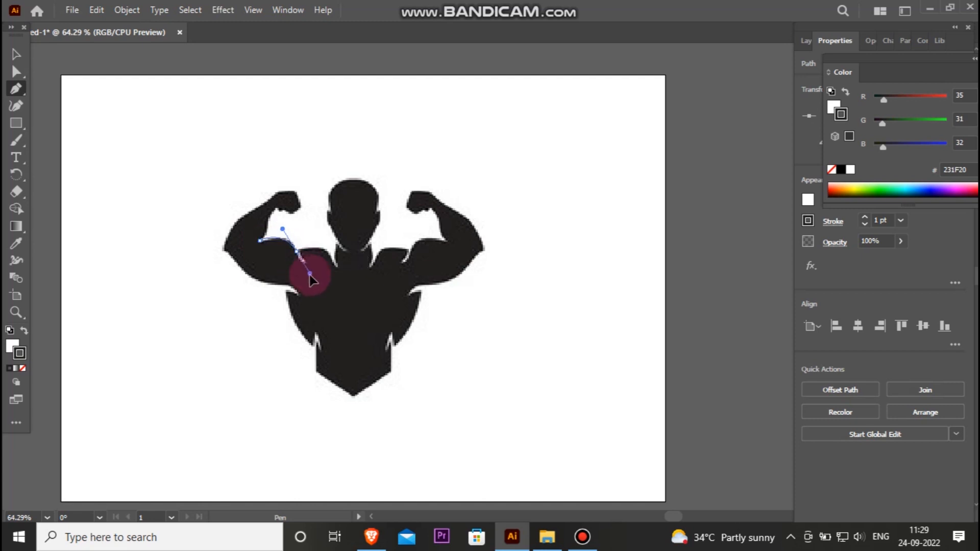
- Trace the left shoulder, neck and head of the bodybuilder silhouette with the Pen tool, with the path's fill set to none
left_click_drag(300, 275, 299, 275)
left_click(296, 251)
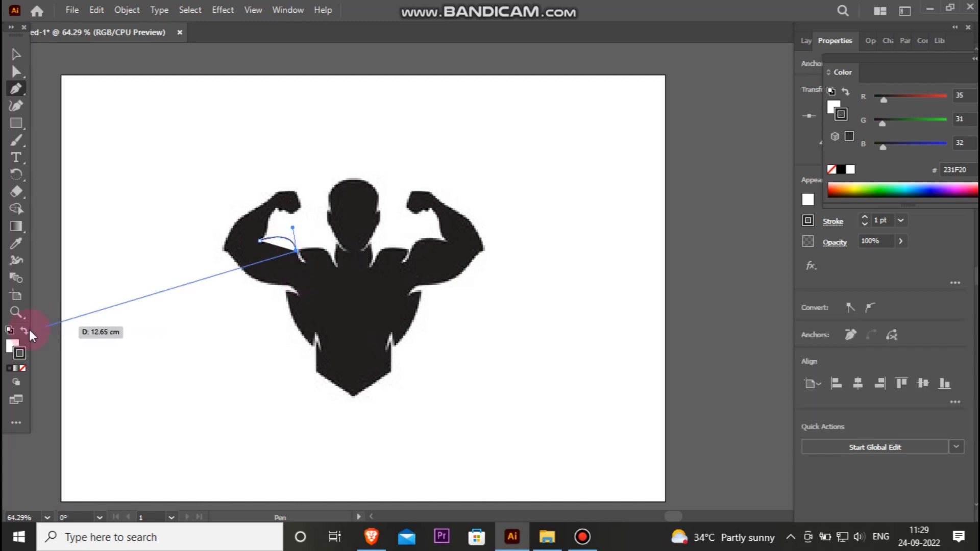
left_click(24, 331)
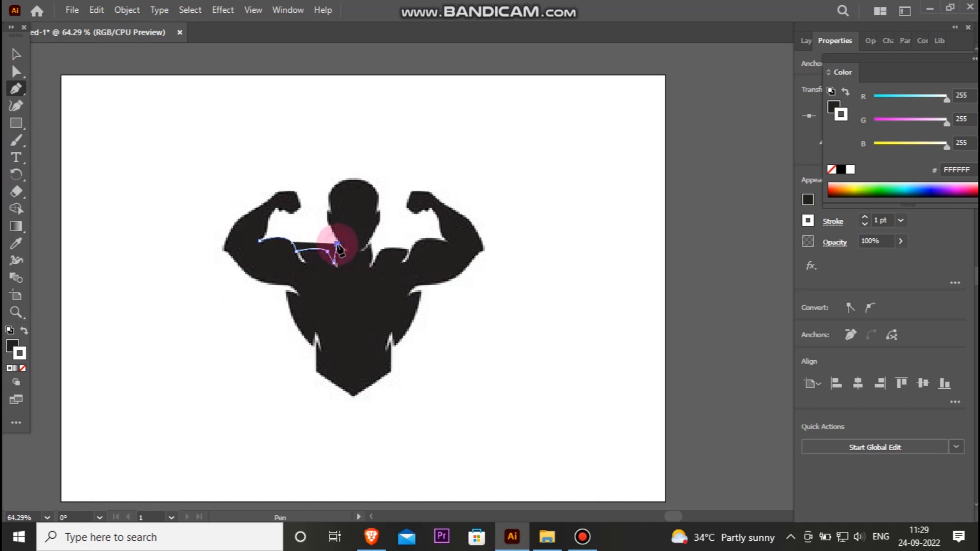
left_click_drag(328, 211, 466, 250)
left_click(328, 211)
left_click(22, 368)
left_click(380, 213)
left_click(369, 241)
- Continue the Pen outline around the right fist, forearm and elbow, and along the arm's underside to the armpit
left_click_drag(427, 209, 406, 195)
left_click(430, 191)
mouse_move(472, 224)
left_mouse_down()
mouse_move(479, 242)
mouse_move(479, 232)
left_mouse_up()
left_click(478, 256)
left_click_drag(437, 283, 412, 293)
key("ctrl+z")
left_click(453, 279)
left_click(441, 283)
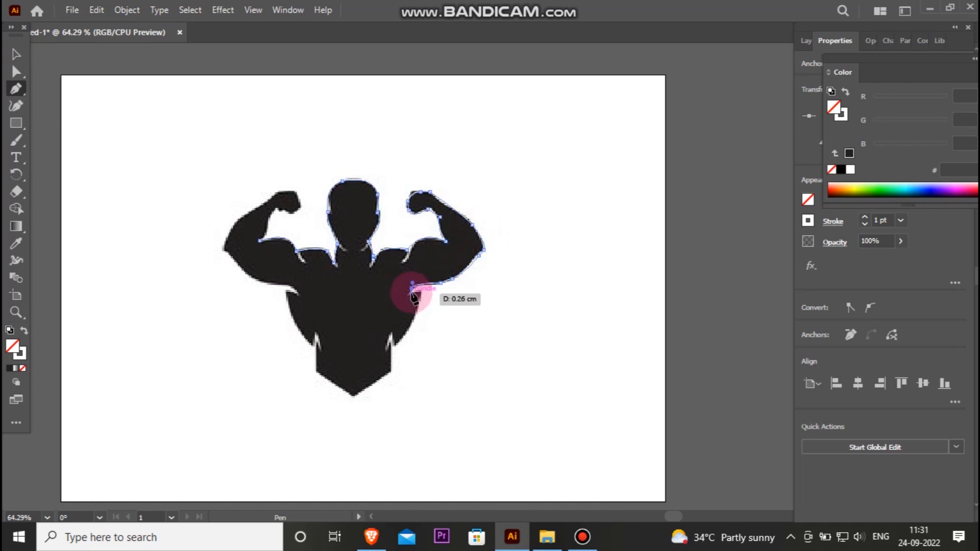
- Extend the outline around the right armpit and down the right side of the torso to the waist notch
left_click_drag(414, 296, 424, 301)
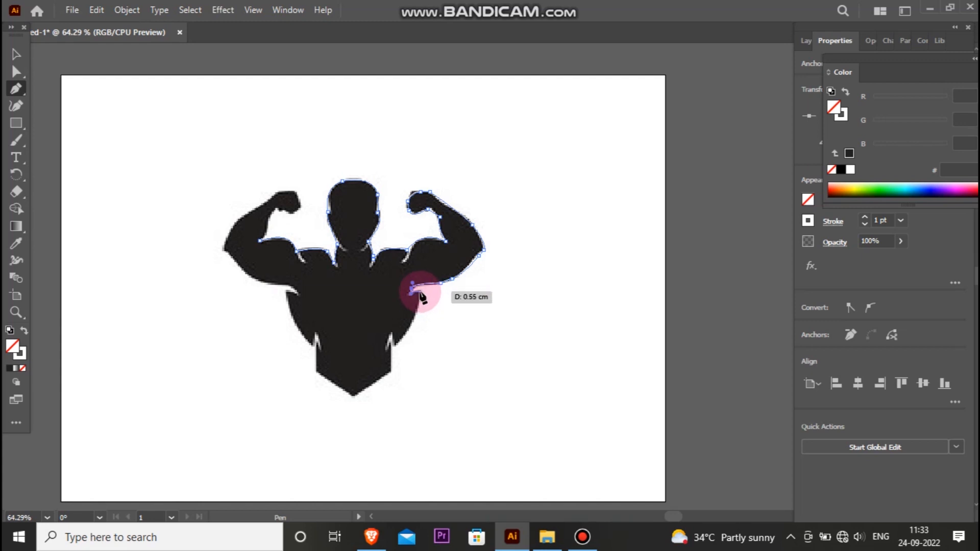
left_click(420, 292)
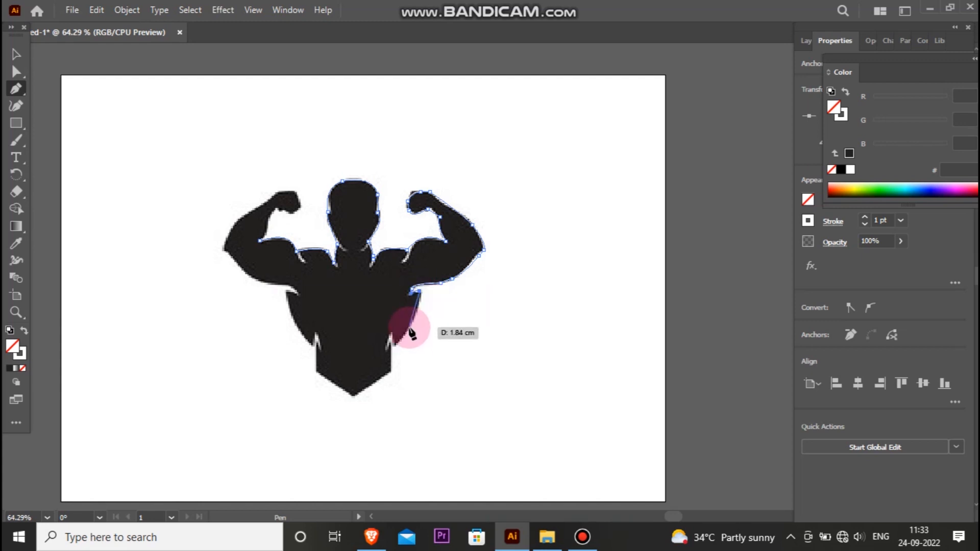
left_click(409, 328)
left_click(402, 338)
left_click(392, 346)
- Trace the narrow notch at the right side of the waist, undoing the misplaced anchor points
left_click(393, 332)
left_click(385, 346)
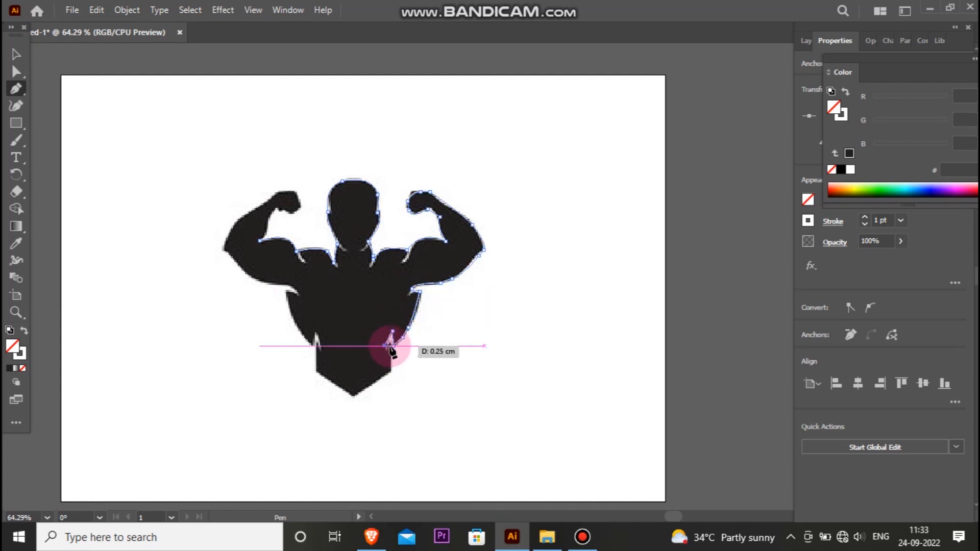
left_click(392, 341)
key("ctrl+z")
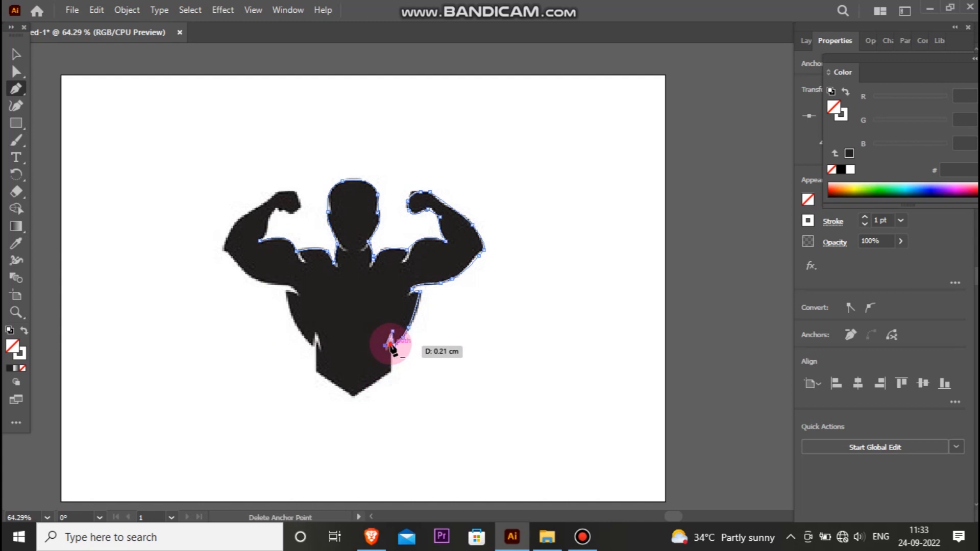
key("ctrl+z")
left_click(386, 348)
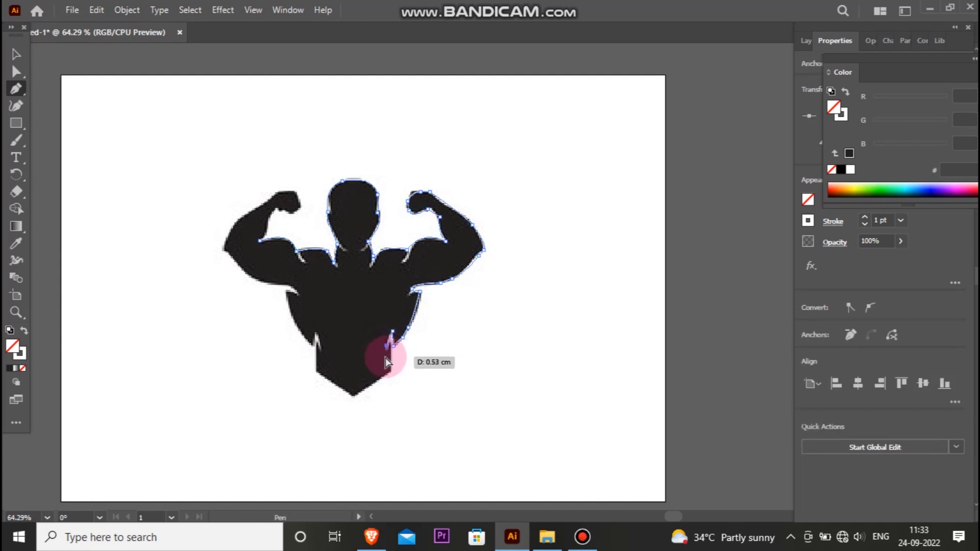
left_click_drag(390, 354, 387, 381)
left_click(390, 353)
- Outline the pointed base of the torso and the notch at the left side of the waist
left_click(392, 371)
left_click(354, 396)
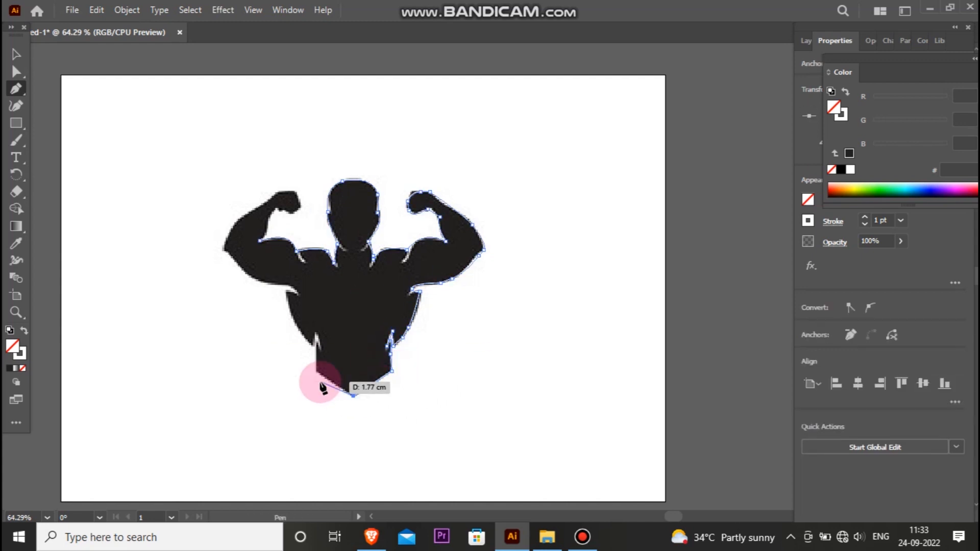
left_click(315, 372)
left_click(317, 342)
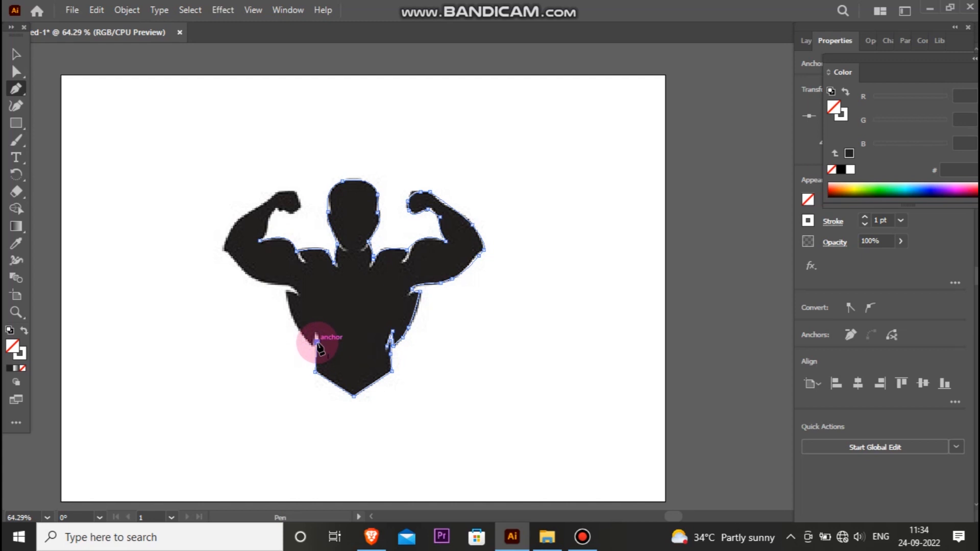
left_click(313, 346)
- Trace up the left side of the torso, along the underside of the left arm and around the elbow to the forearm
left_click_drag(285, 292, 249, 273)
left_click_drag(247, 273, 232, 257)
left_click(231, 256)
left_click(221, 249)
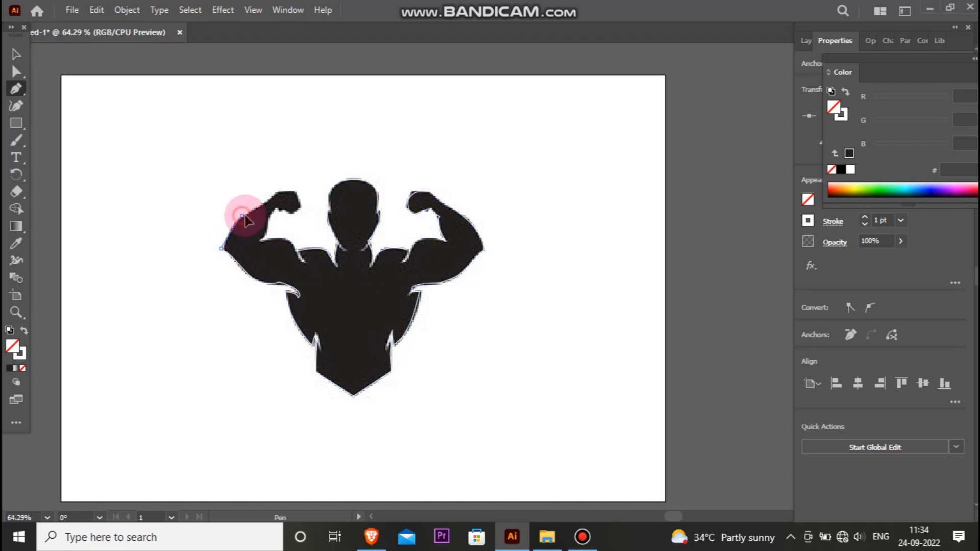
left_click(242, 215)
- Trace the left fist and the inner forearm to finish the silhouette's outline
left_click_drag(277, 191, 252, 240)
left_click(295, 190)
left_click(300, 205)
left_click(274, 209)
left_click(268, 222)
- Fill the traced silhouette with dark color 231F20 and separate it from the reference image
left_click(16, 55)
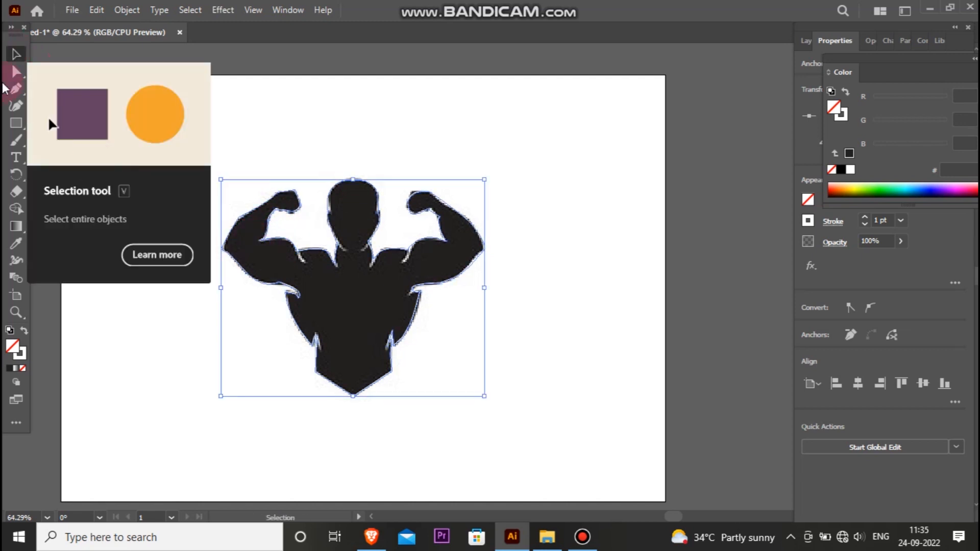
left_click(10, 366)
left_click_drag(330, 223, 640, 262)
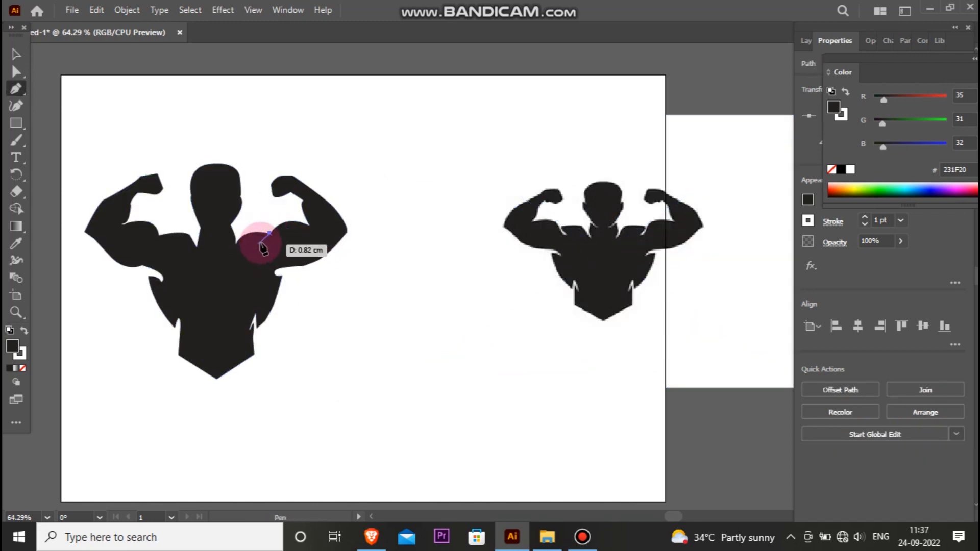
- Draw a thin curved highlight between the right shoulder and the upper arm with the Pen tool, filled white
left_click_drag(263, 243, 276, 234)
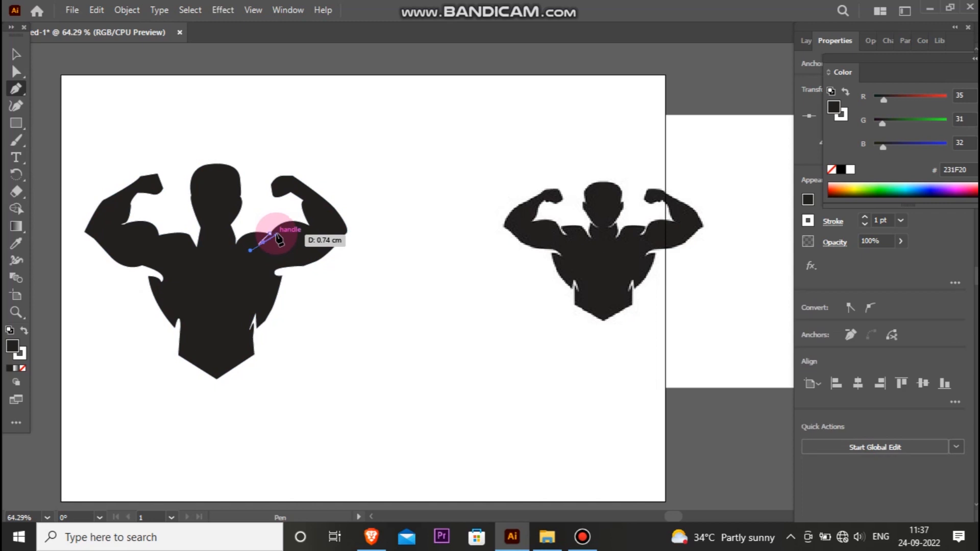
left_click(279, 225)
left_click(270, 233)
left_click(52, 201)
left_click(24, 331)
left_click(15, 91)
left_click(277, 336)
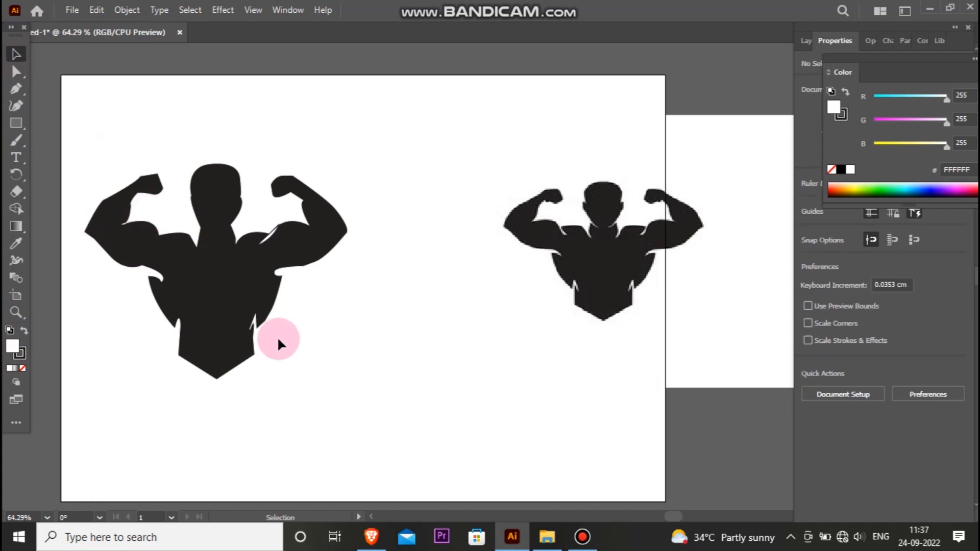
- Draw a second small white highlight between the neck and the right shoulder with the Pen tool
left_click(16, 88)
left_click(230, 250)
left_click_drag(243, 235, 246, 224)
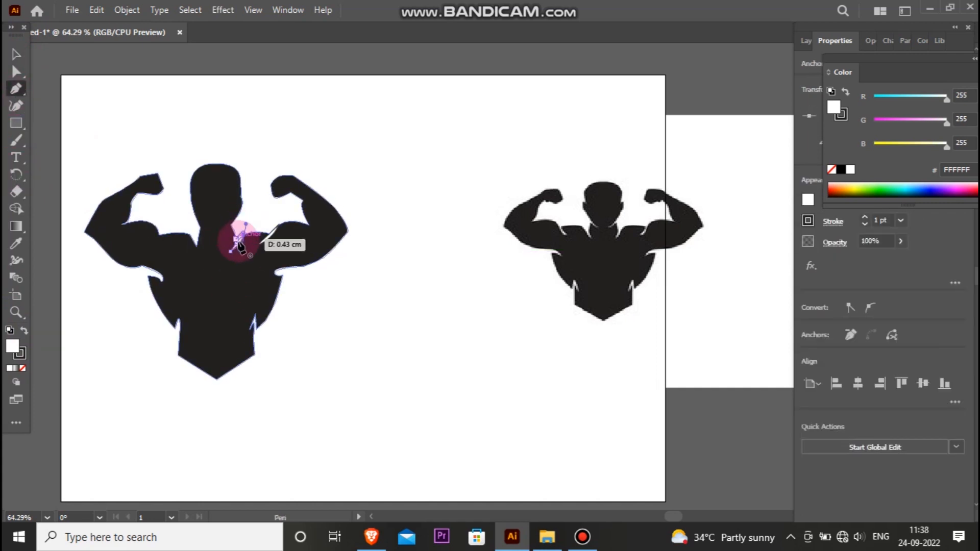
left_click(230, 250)
left_click(236, 244)
key("ctrl+z")
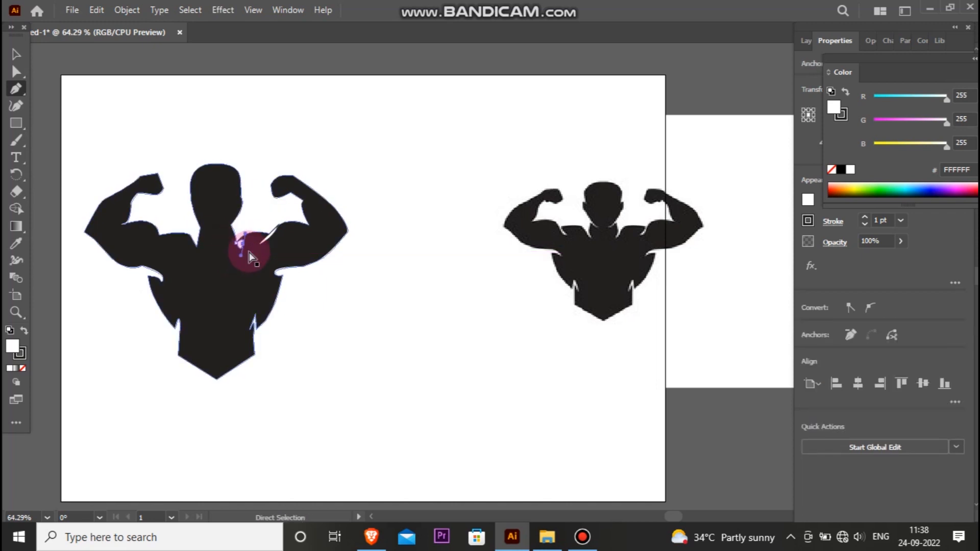
left_click(236, 243)
left_click(228, 252)
mouse_move(227, 253)
left_mouse_down()
mouse_move(249, 238)
mouse_move(248, 222)
mouse_move(234, 245)
mouse_move(165, 228)
mouse_move(234, 254)
left_mouse_up()
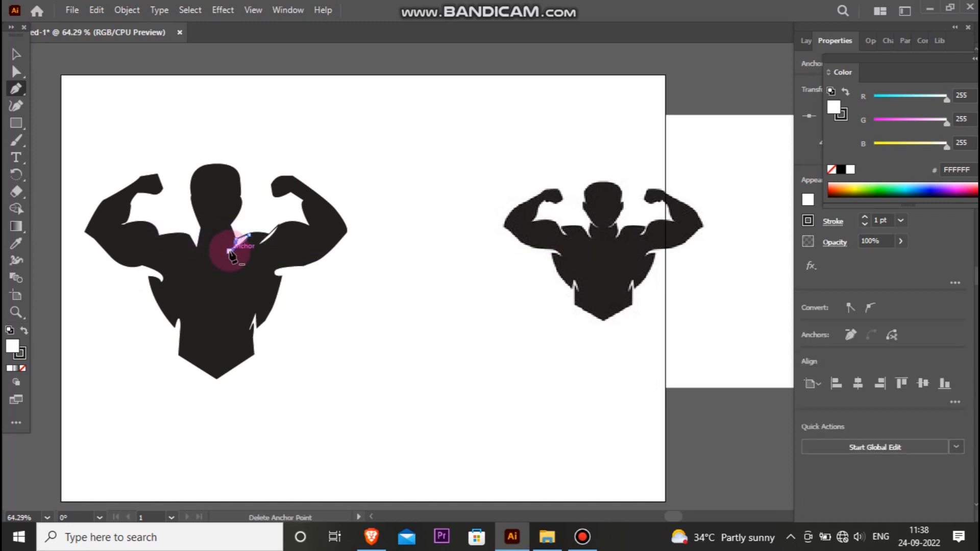
key("v")
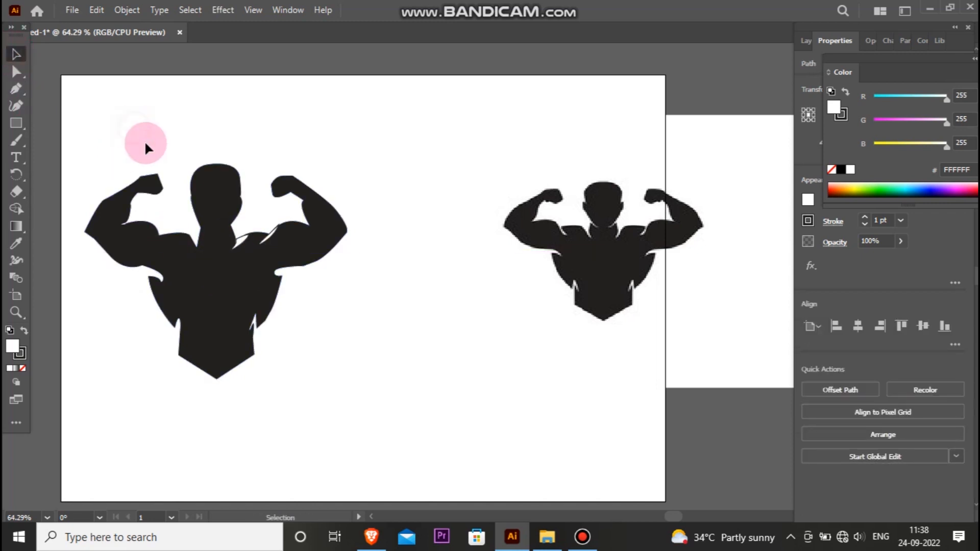
left_click(331, 260)
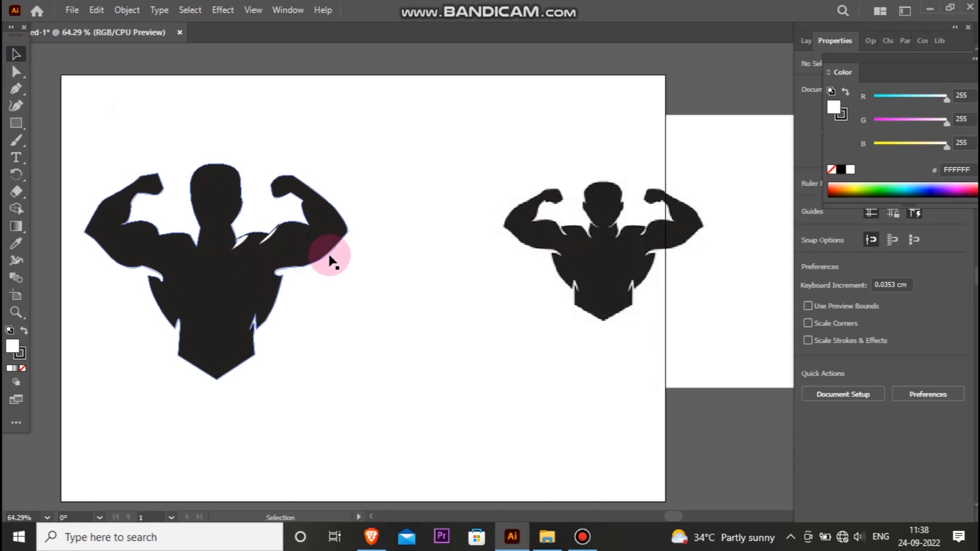
- Adjust the left edge of the neck with the Direct Selection tool and delete the reference image
left_click(203, 236)
left_click(16, 88)
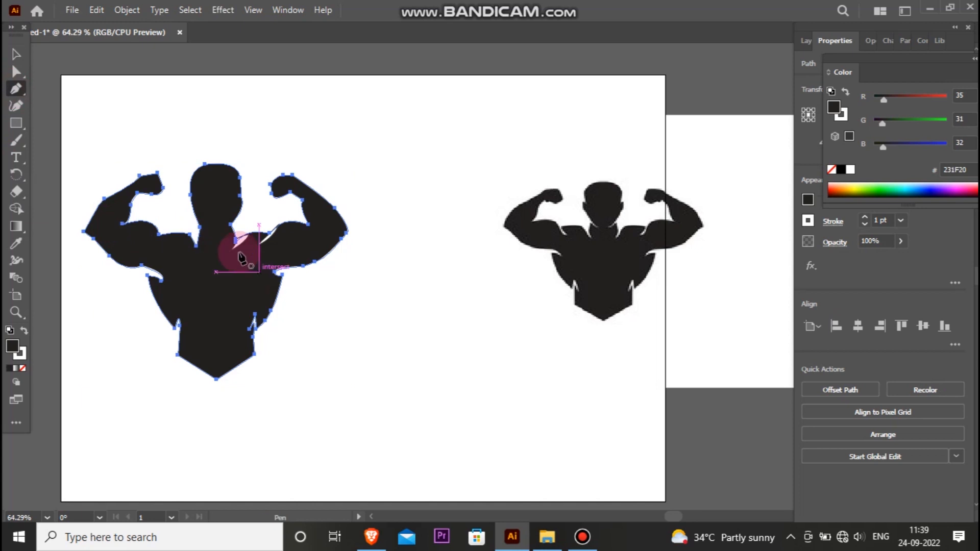
key("a")
left_click(197, 227)
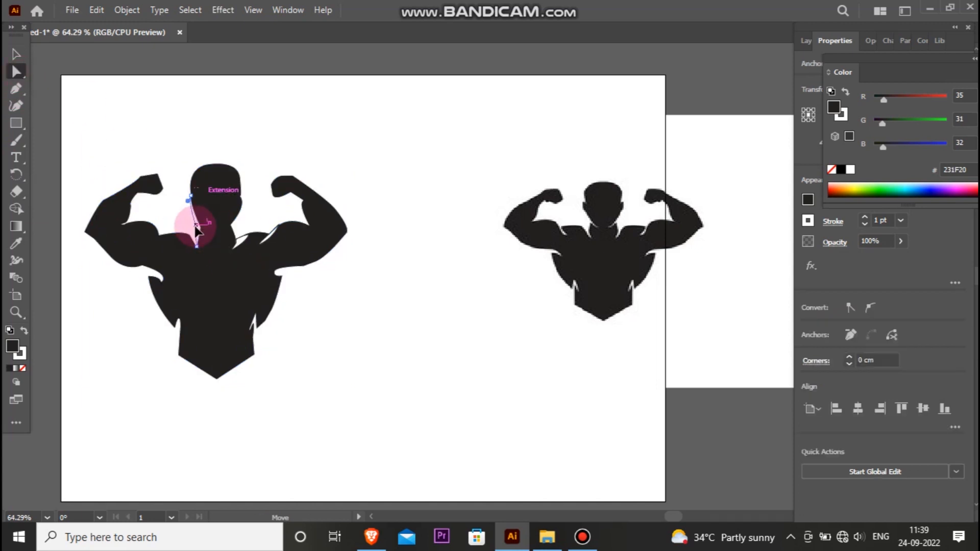
left_click_drag(196, 227, 196, 229)
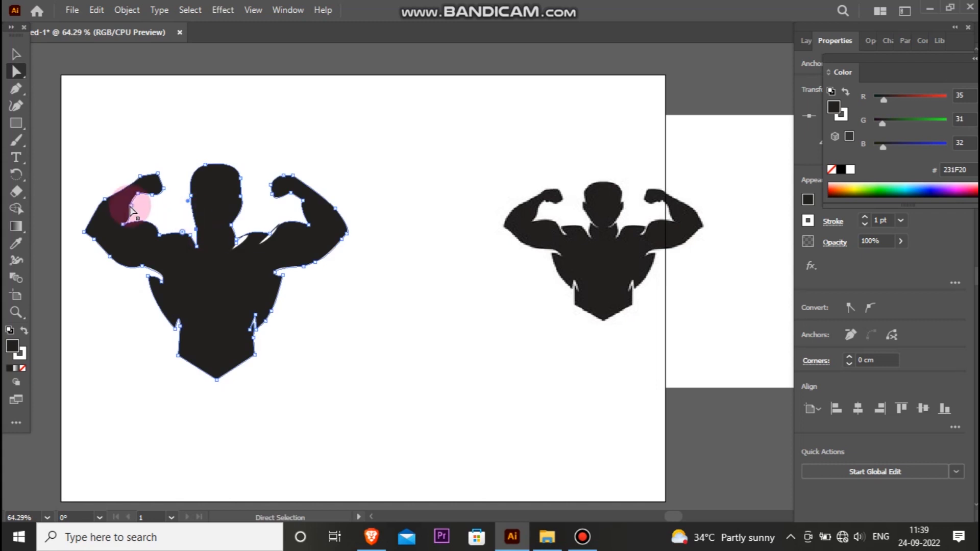
left_click(80, 148)
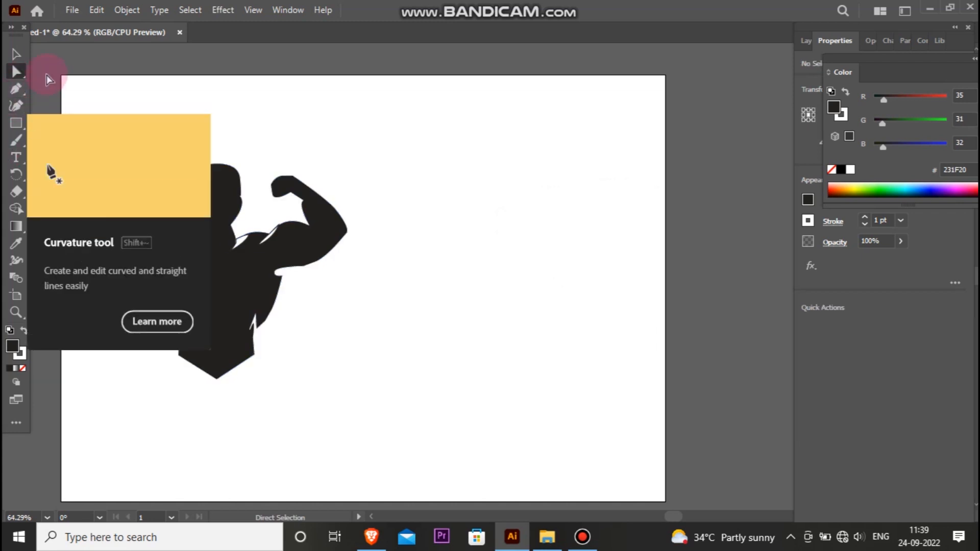
- Draw a curved highlight on the left biceps with the Pen tool, filled white at 92% opacity
left_click(16, 88)
left_click(135, 226)
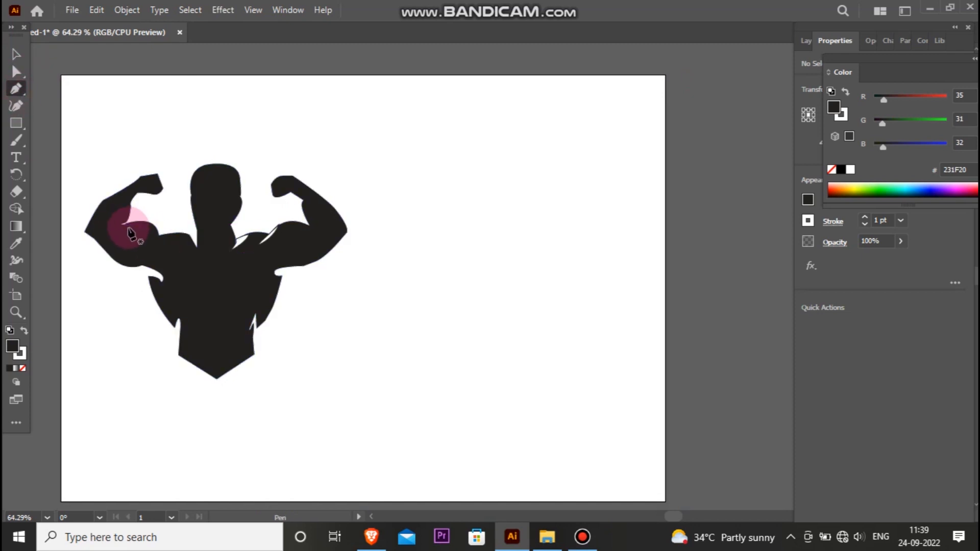
left_click(128, 225)
mouse_move(154, 235)
left_mouse_down()
mouse_move(160, 246)
mouse_move(152, 242)
left_mouse_up()
left_click(127, 226)
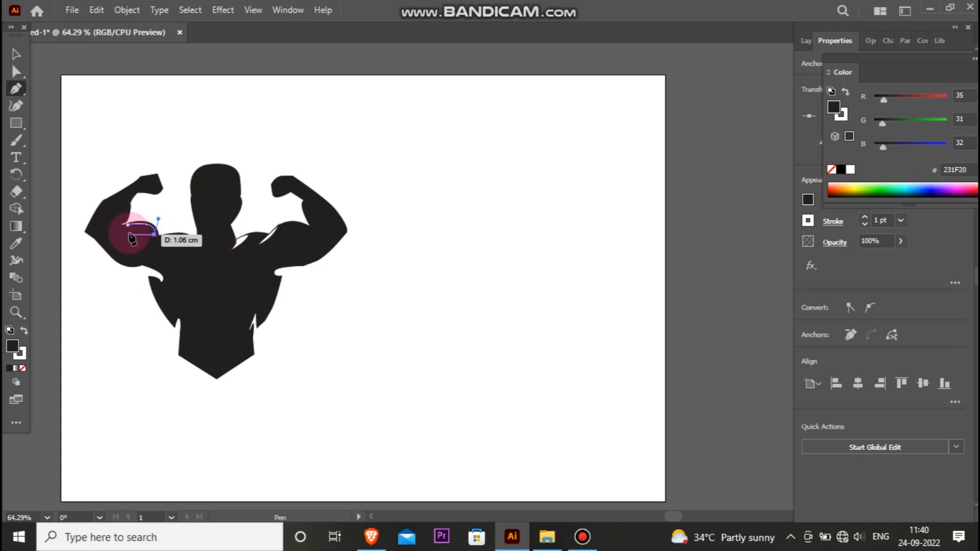
left_click(127, 225)
left_click(24, 332)
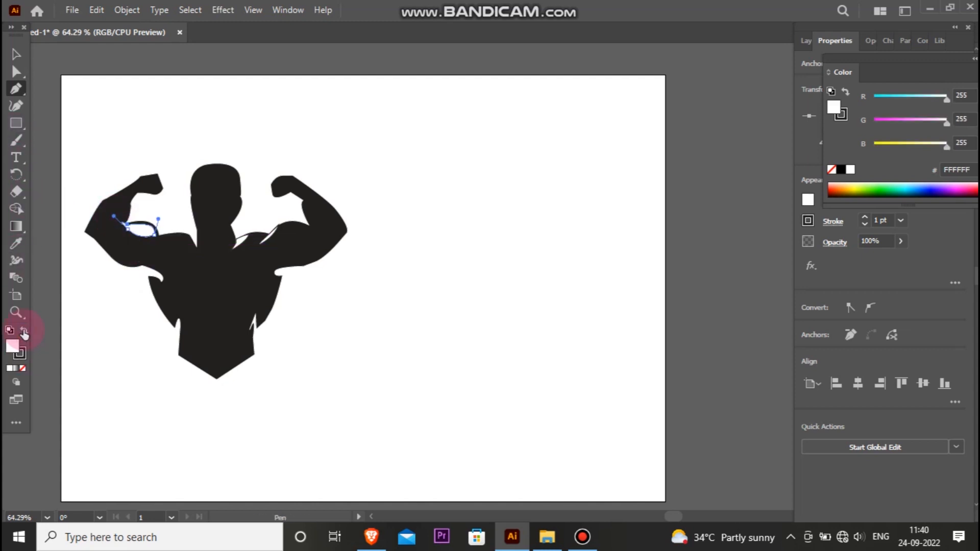
left_click(909, 235)
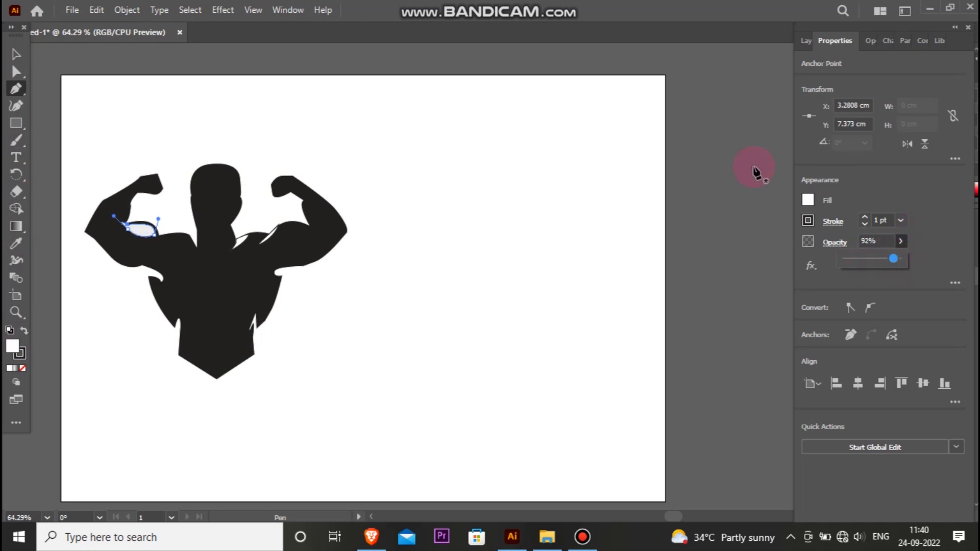
- Draw a white highlight about 1.35 by 0.96 cm on the right biceps and lower its opacity
left_click(236, 240)
mouse_move(278, 234)
left_mouse_down()
mouse_move(331, 245)
mouse_move(268, 230)
left_mouse_up()
left_click(306, 230)
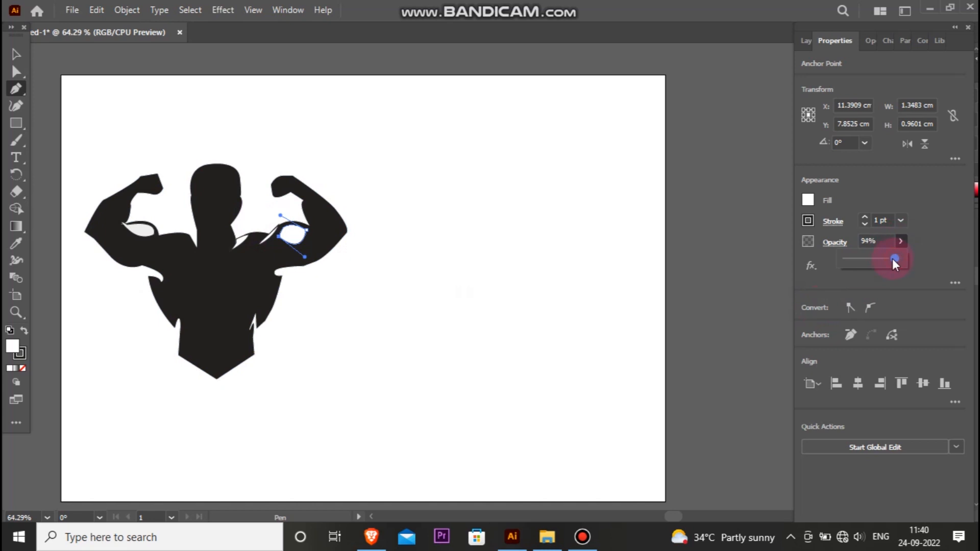
left_click_drag(896, 258, 887, 259)
left_click(15, 54)
left_click(262, 114)
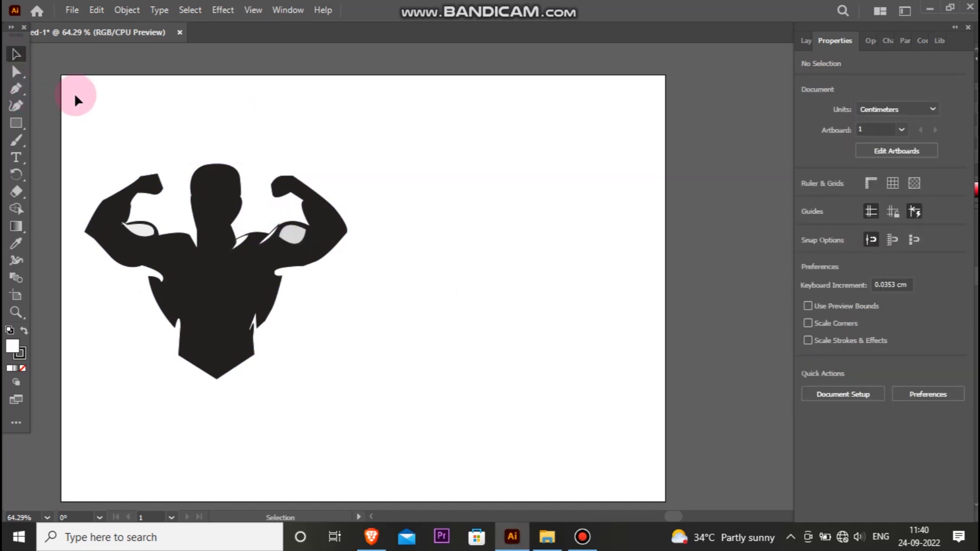
- Draw a slim white highlight about 1.24 by 1.27 cm along the right forearm with the Pen tool
left_click(15, 89)
left_click(314, 205)
left_click_drag(340, 221, 343, 241)
left_click(315, 206)
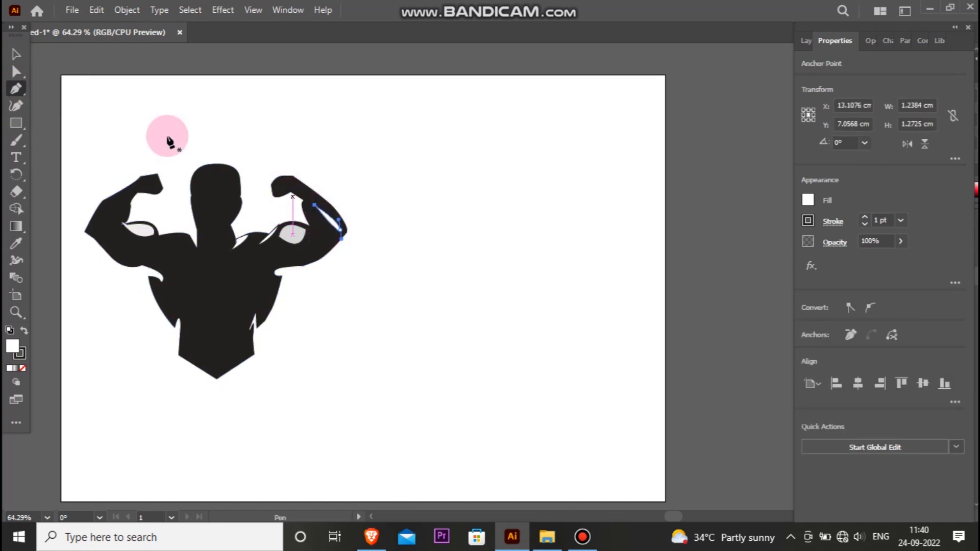
left_click(167, 136)
key("ctrl+z")
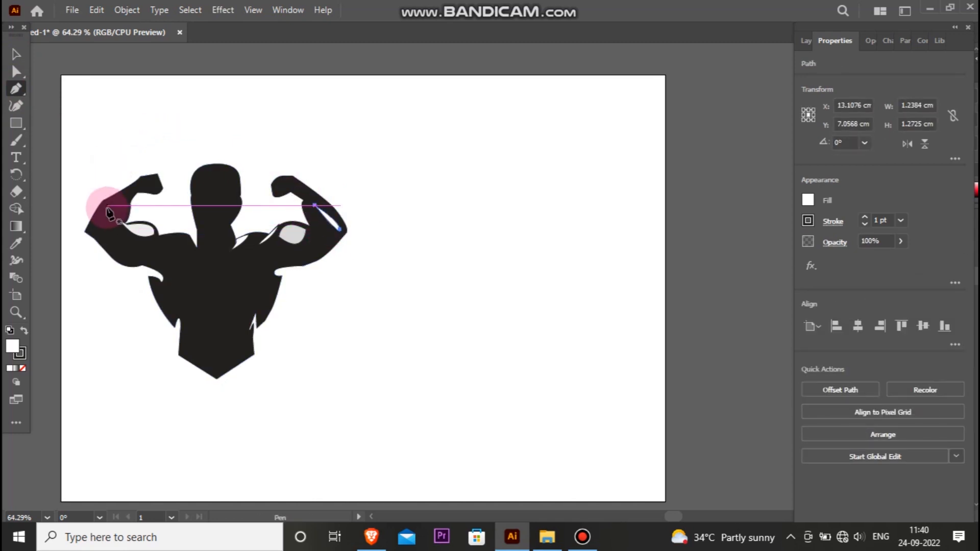
- Draw a slim white highlight along the left forearm with the Pen tool and deselect it
mouse_move(104, 209)
left_mouse_down()
mouse_move(128, 187)
mouse_move(99, 208)
mouse_move(110, 211)
left_mouse_up()
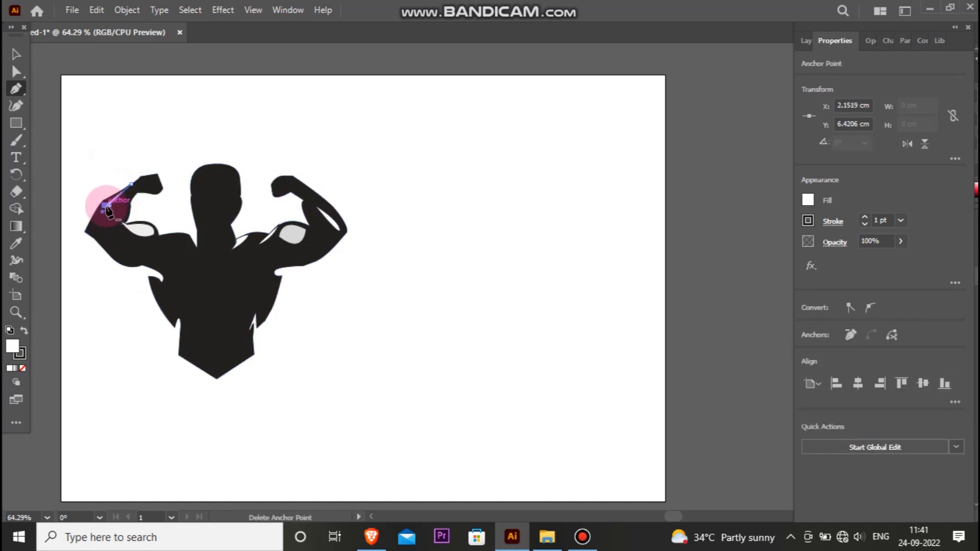
left_click(24, 82)
left_click(79, 112)
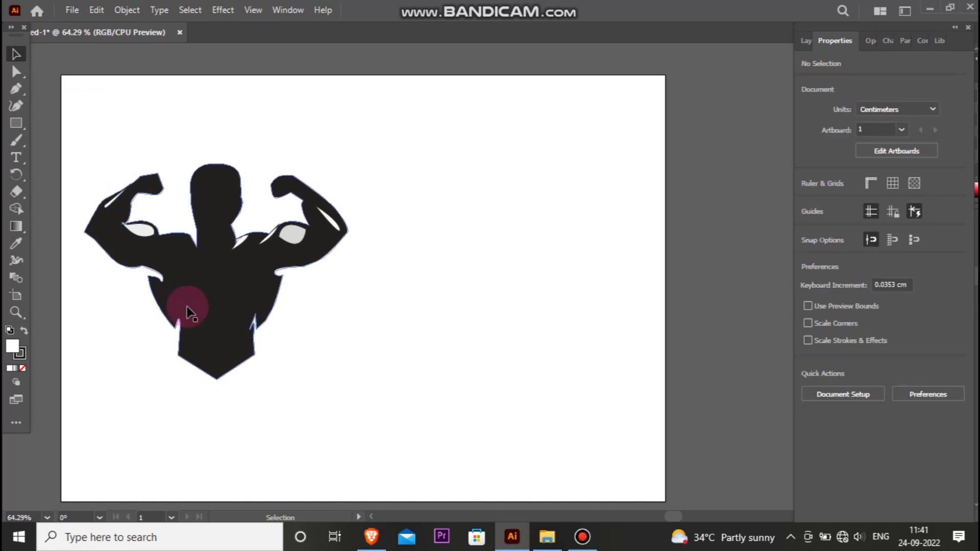
left_click(18, 96)
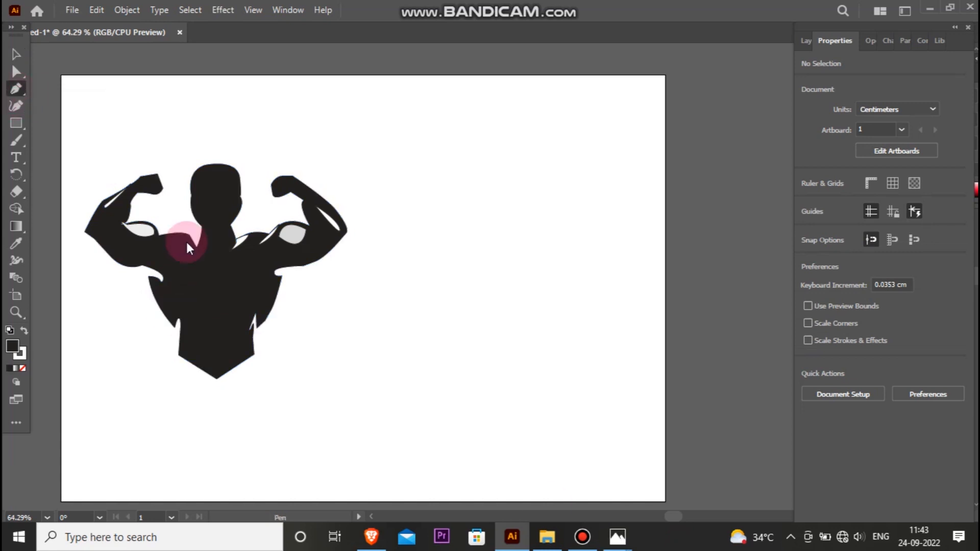
- Draw a curved white-filled highlight about 1.48 by 0.68 cm along the lower edge of the left chest with the Pen tool
left_click(188, 272)
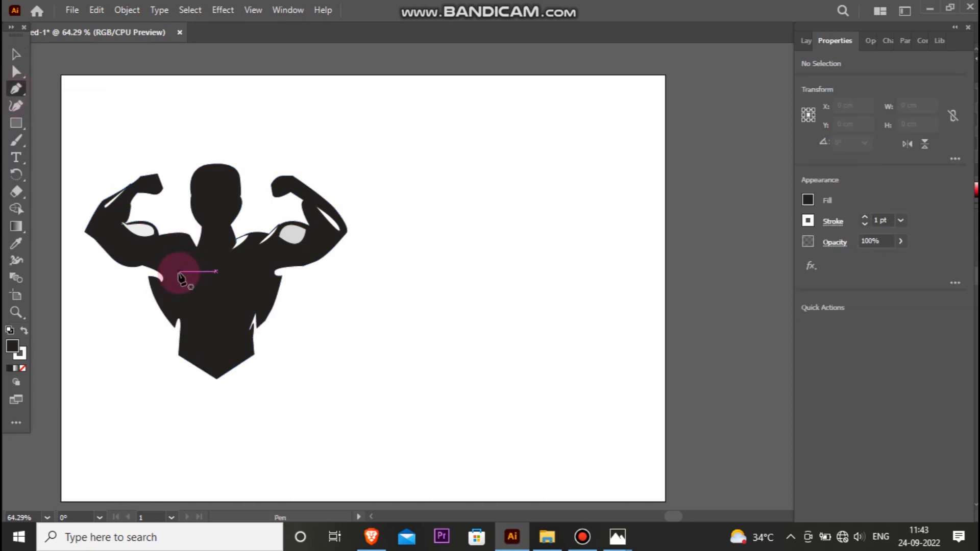
left_click(173, 272)
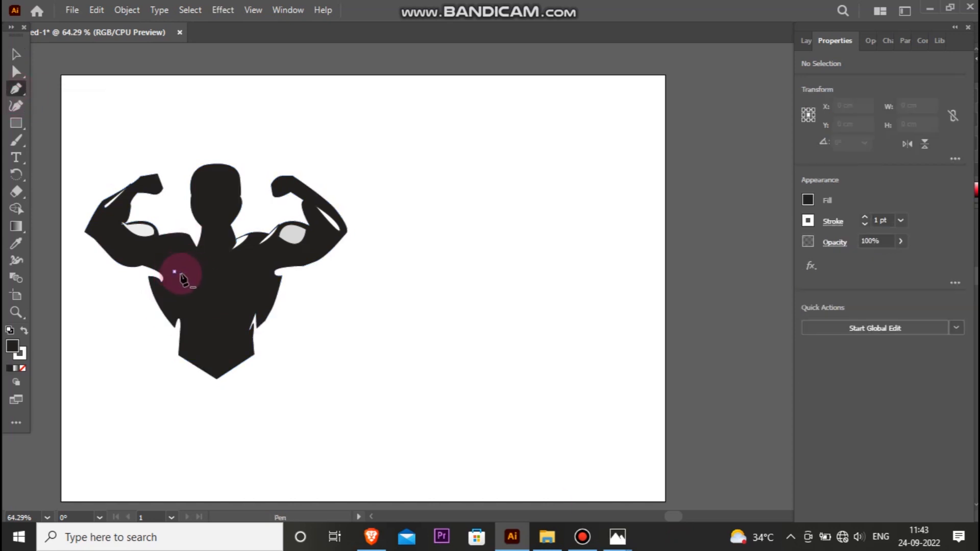
left_click_drag(208, 287, 161, 262)
left_click(205, 284)
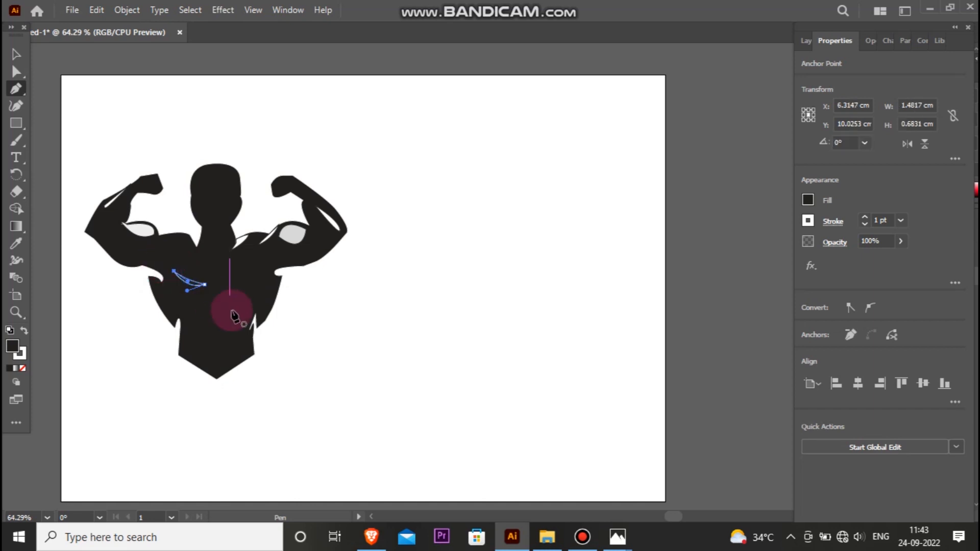
left_click(23, 328)
left_click(179, 360)
left_click(17, 71)
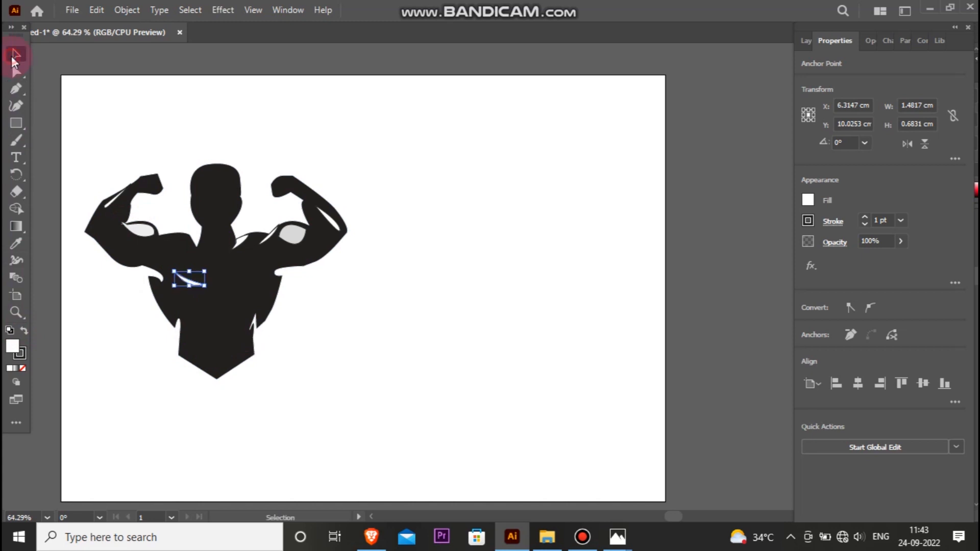
left_click(207, 305)
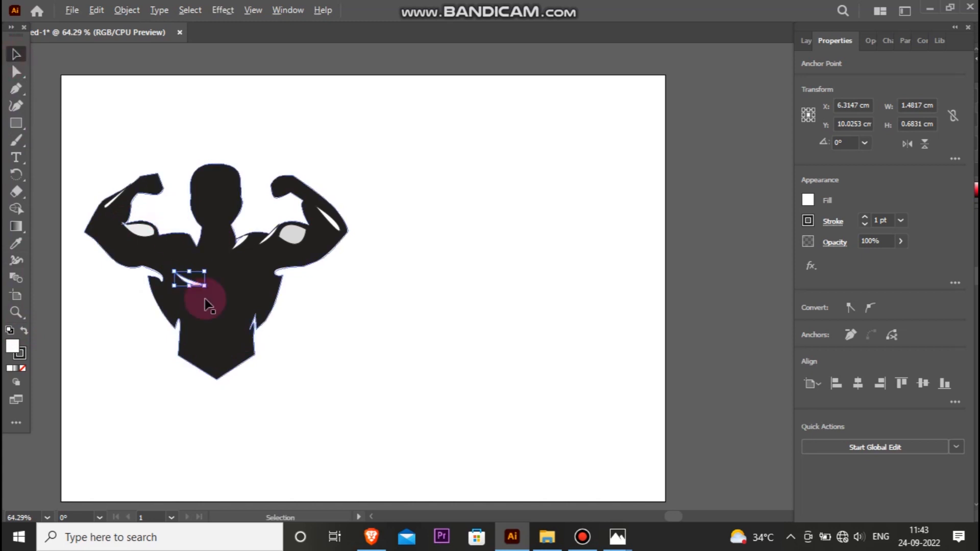
key("alt")
- Mirror the slim highlight lying beside the figure and place it along the left edge of the abs
left_click(494, 289)
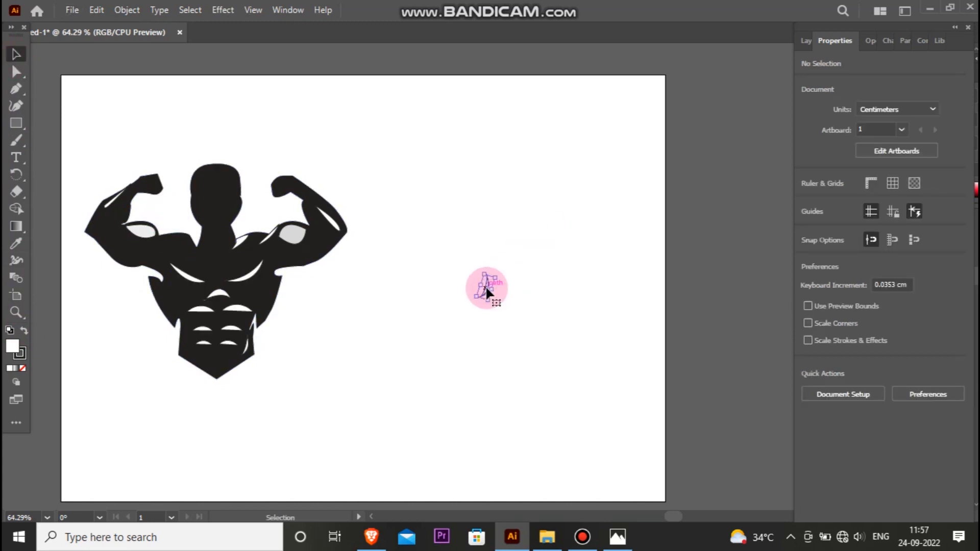
right_click(486, 289)
mouse_move(580, 437)
left_click(664, 359)
left_click(445, 337)
left_click_drag(481, 288, 183, 347)
left_click(253, 387)
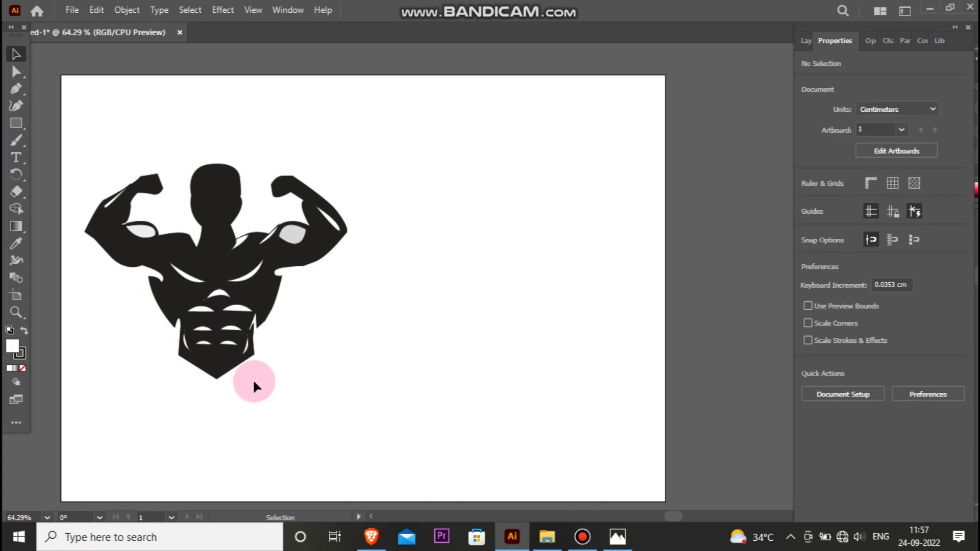
- Place a copy of the left abs-edge highlight on the left flank above the waist
left_click(186, 350)
key("ctrl+z")
left_click_drag(486, 287, 169, 308)
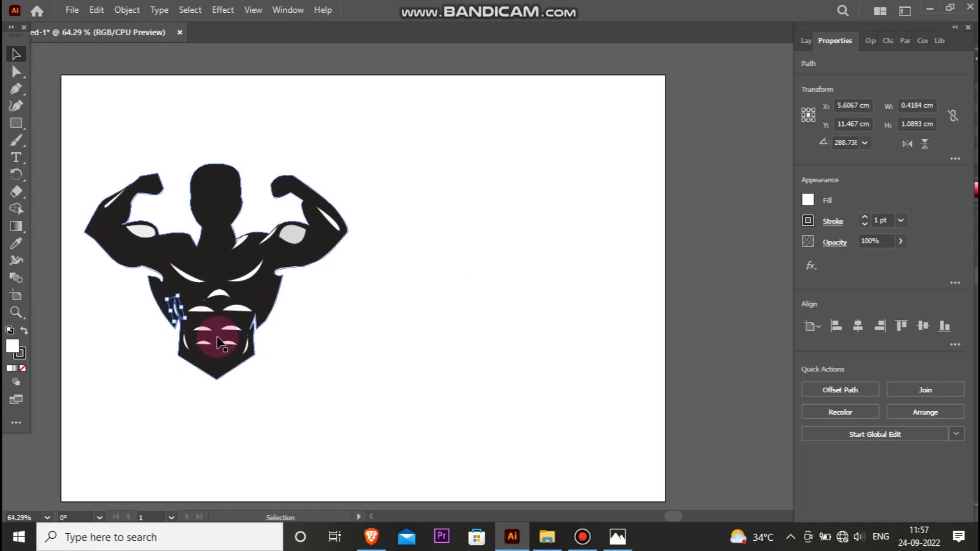
left_click(202, 393)
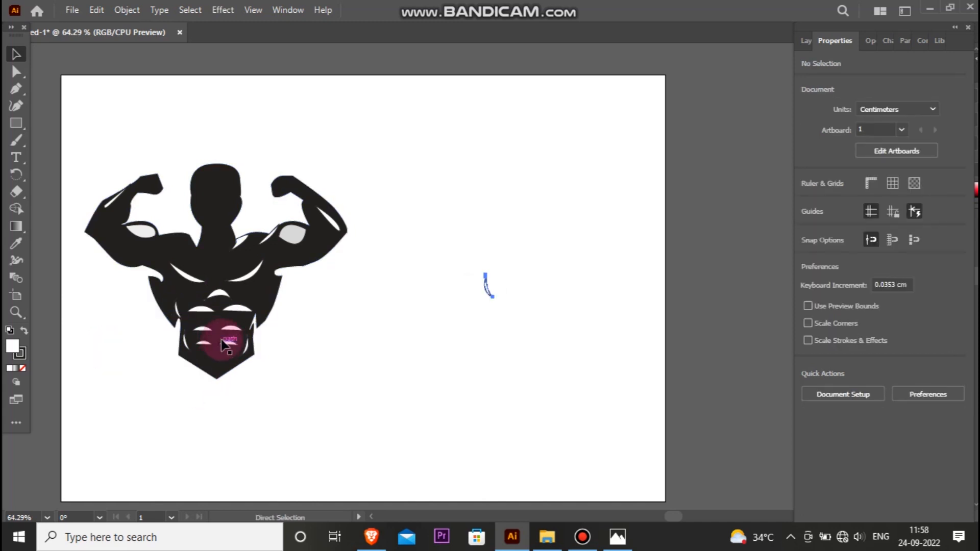
- Mirror the duplicate slim highlight beside the figure and place it on the right flank above the waist
right_click(481, 285)
mouse_move(587, 433)
left_click(683, 363)
key("Return")
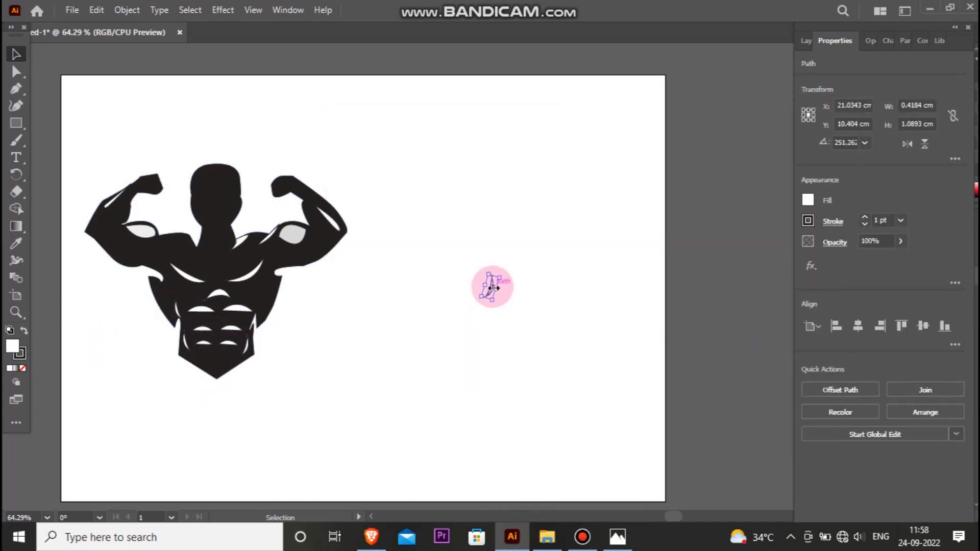
left_click(502, 300)
left_click_drag(492, 289, 263, 302)
left_click_drag(272, 291, 267, 296)
left_click(419, 322)
- Set the right flank highlight's stroke colour to FCF5F7 and adjust its position slightly
left_click(258, 306)
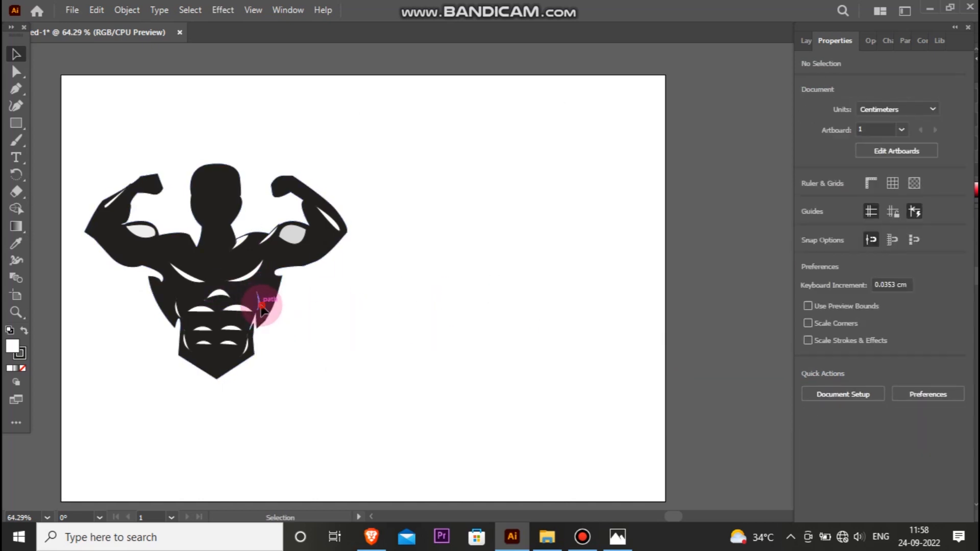
left_click(16, 367)
left_click(41, 180)
left_click(372, 182)
left_click(488, 269)
left_click(257, 312)
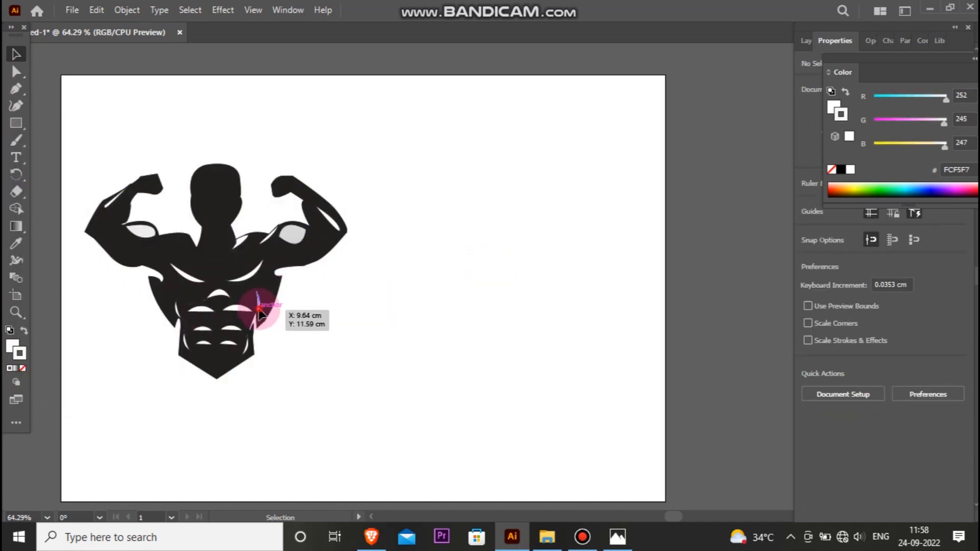
left_click_drag(258, 292, 258, 295)
left_click(332, 325)
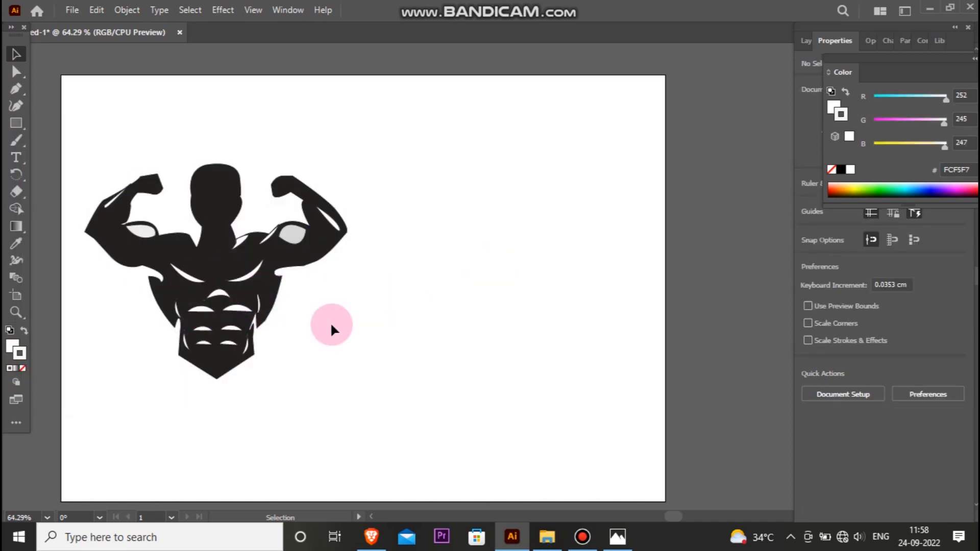
- Draw a small curved white highlight centred below the abs with the Pen tool and nudge it into place
key("p")
left_click(203, 357)
left_click(225, 357)
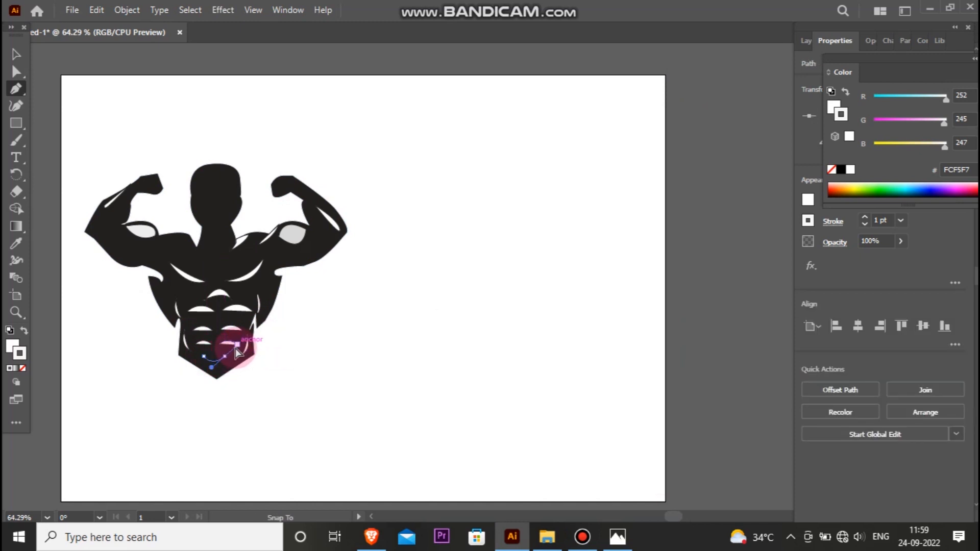
left_click_drag(240, 349, 240, 349)
left_click(224, 356)
left_click(204, 356)
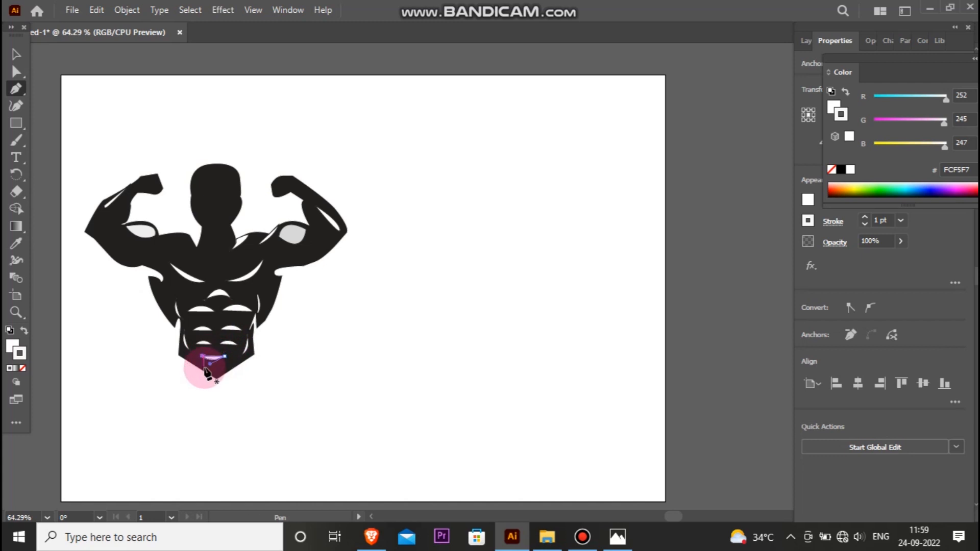
left_click(17, 55)
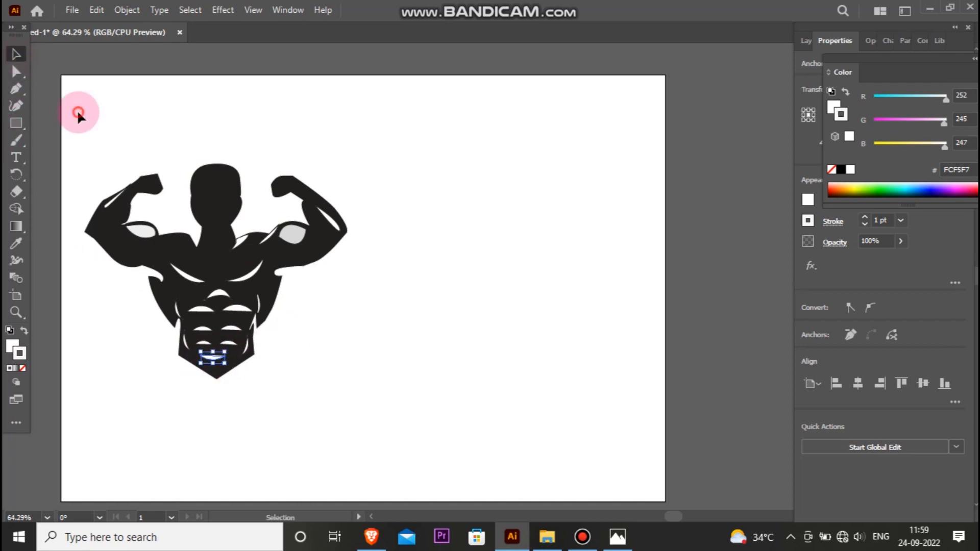
left_click(80, 116)
left_click_drag(218, 360, 220, 360)
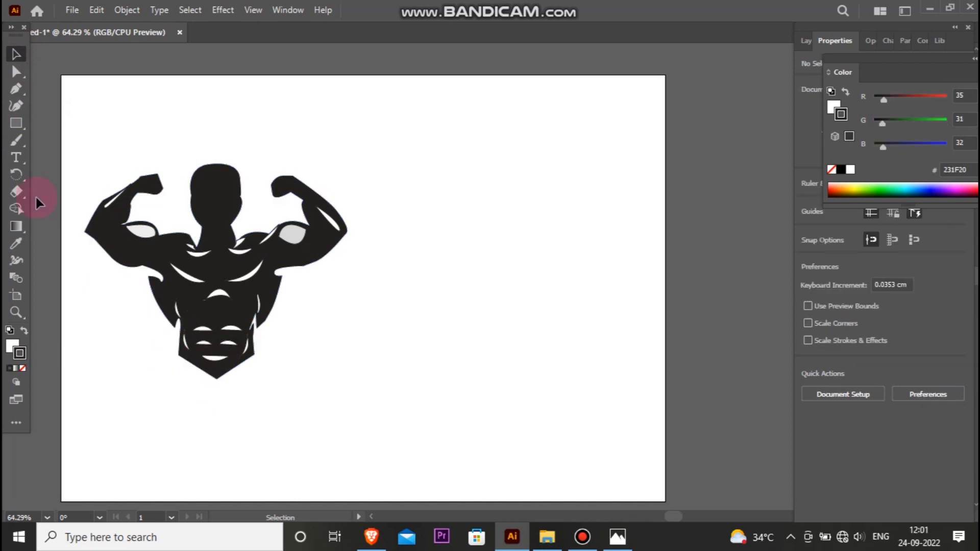
- Draw an arched white highlight with a flat base on the upper left abdominal muscle with the Pen tool
left_click(17, 90)
left_click(188, 311)
left_click_drag(215, 310, 217, 323)
left_click(215, 311)
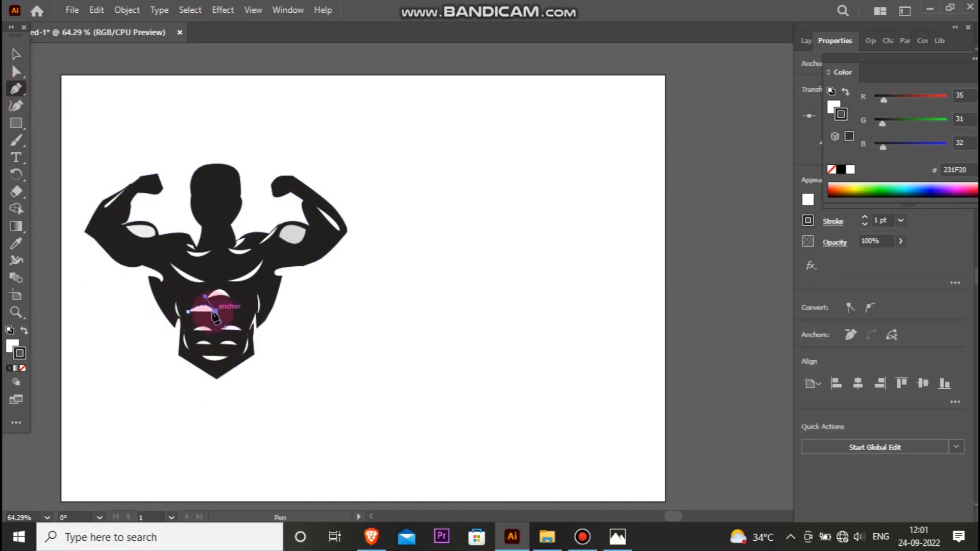
left_click(188, 312)
left_click(17, 55)
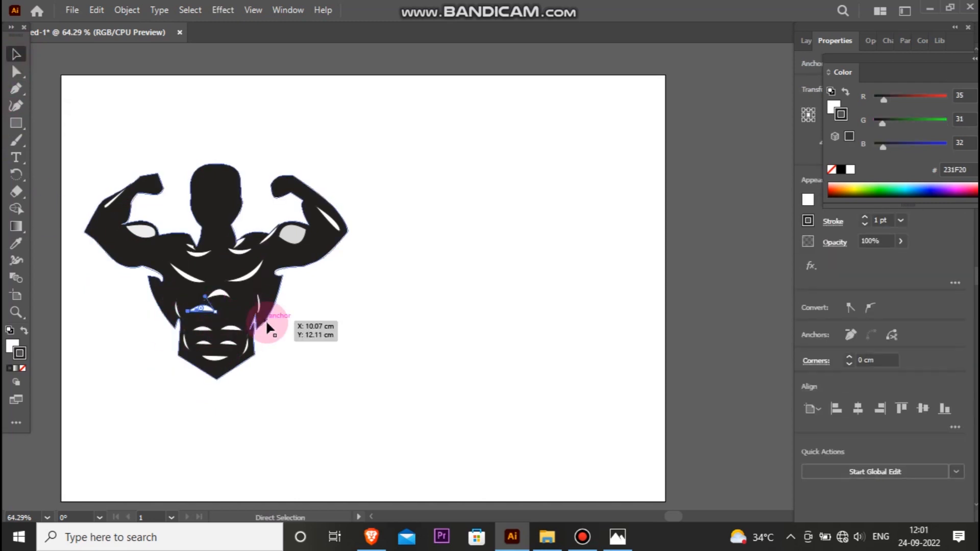
- Paste a copy of the arched highlight and place it on the upper right abdominal muscle
key("ctrl+v")
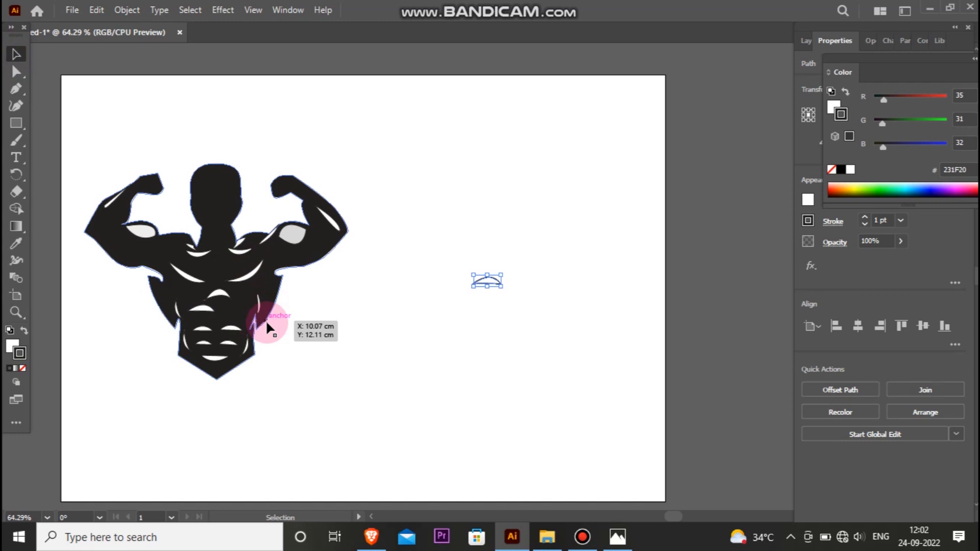
left_click_drag(489, 280, 238, 310)
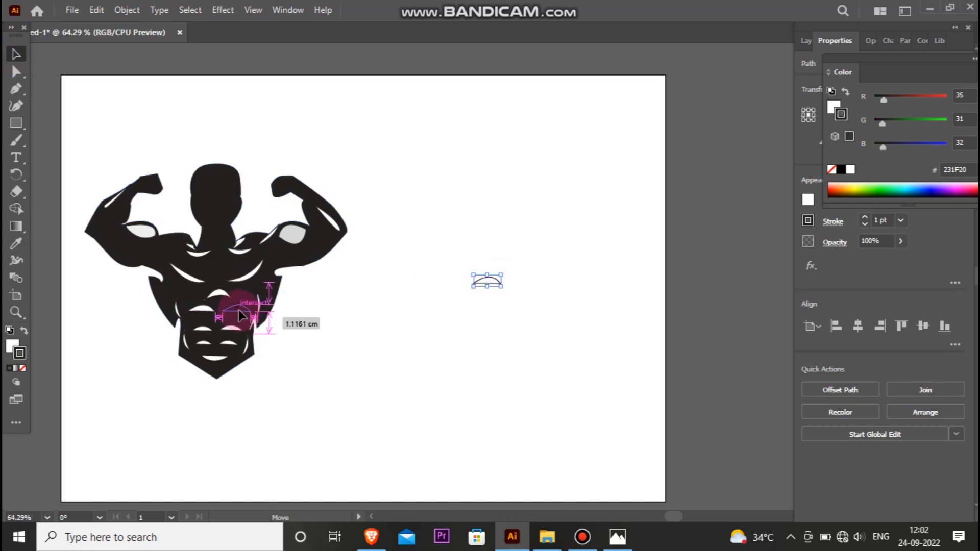
left_click(302, 335)
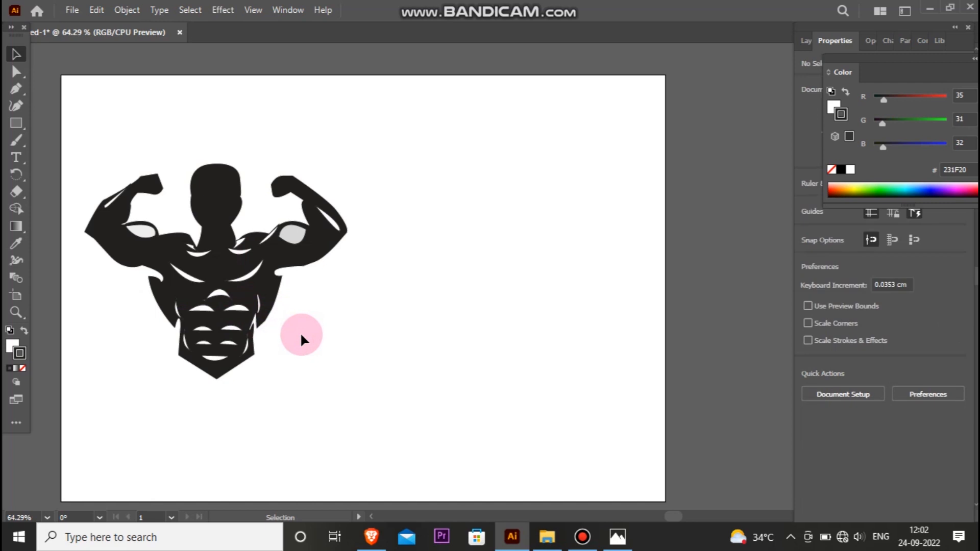
- Align the two upper abdominal highlights to their vertical centres and nudge both down four increments
left_click(234, 310)
left_click(209, 310)
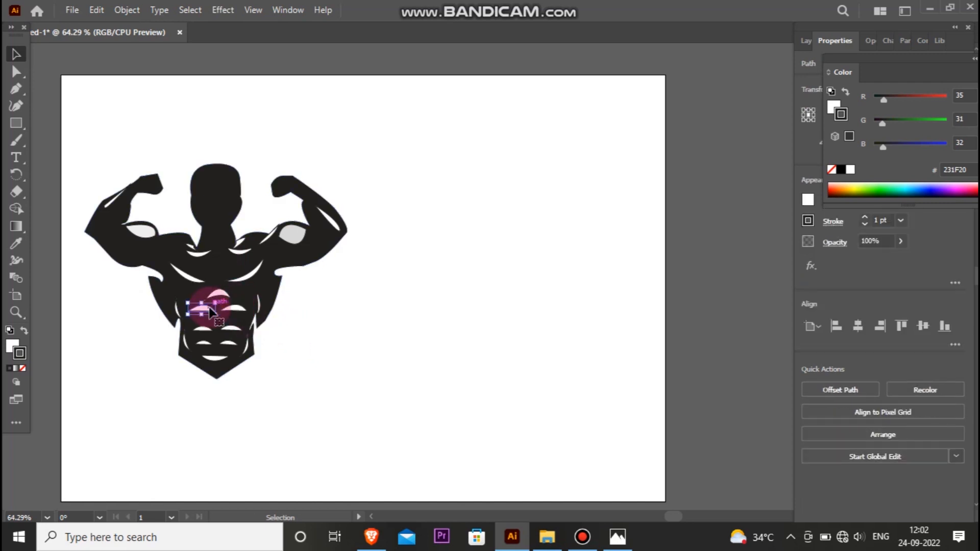
left_click(233, 309, "shift")
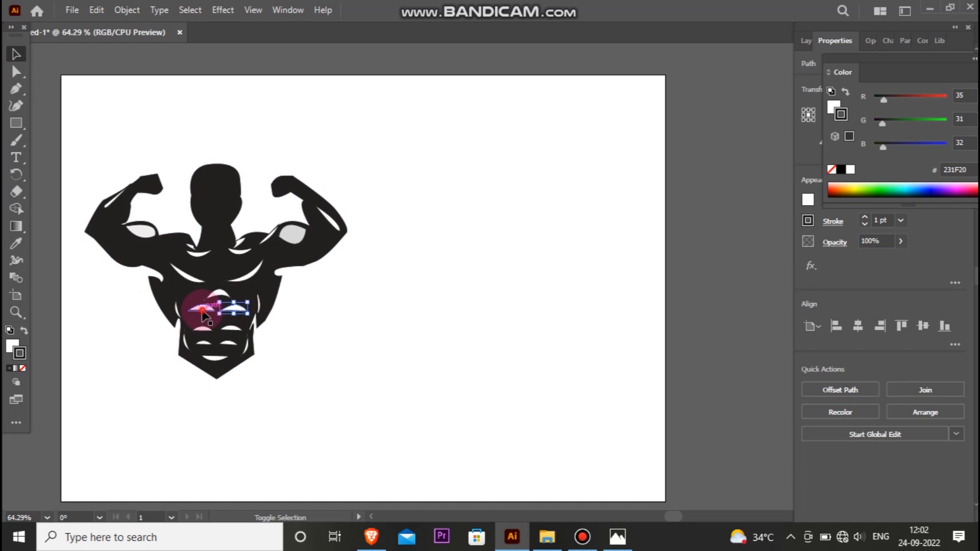
left_click(922, 327)
key("Down")
key("Down")
key("Down")
key("Down")
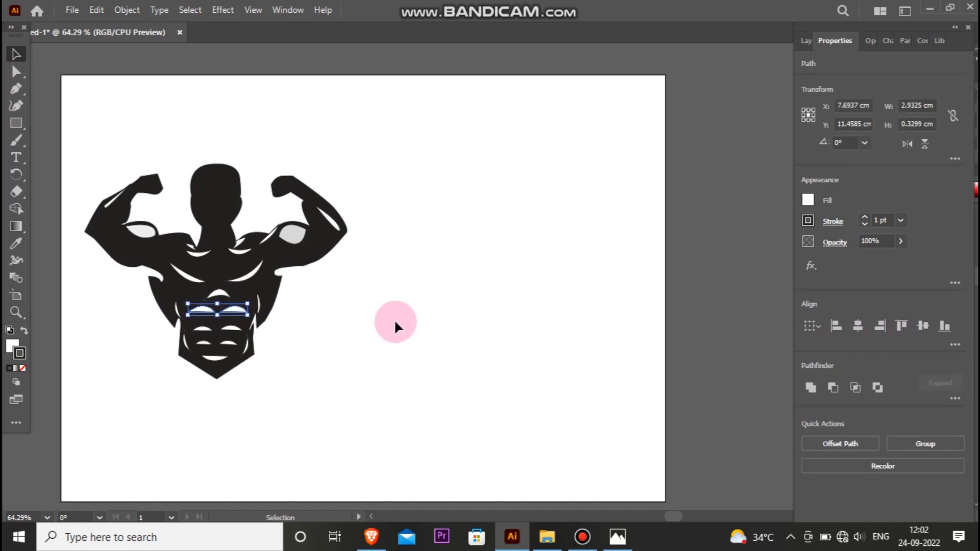
left_click(394, 320)
- Draw a curved white highlight about 1.71 by 0.85 cm below the left biceps with the Pen tool and rotate it slightly
left_click(16, 88)
left_click(155, 251)
left_click_drag(117, 243, 92, 249)
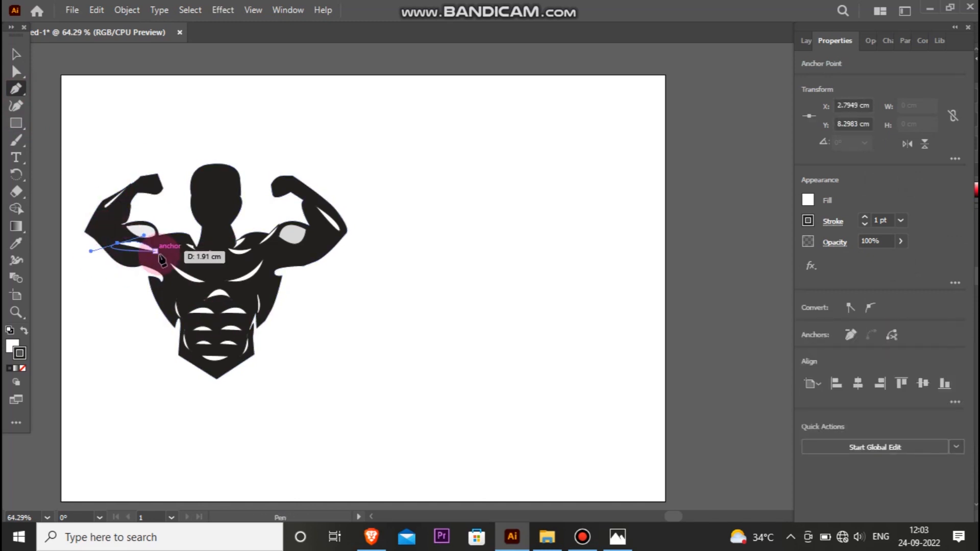
left_click(117, 244)
left_click(156, 251)
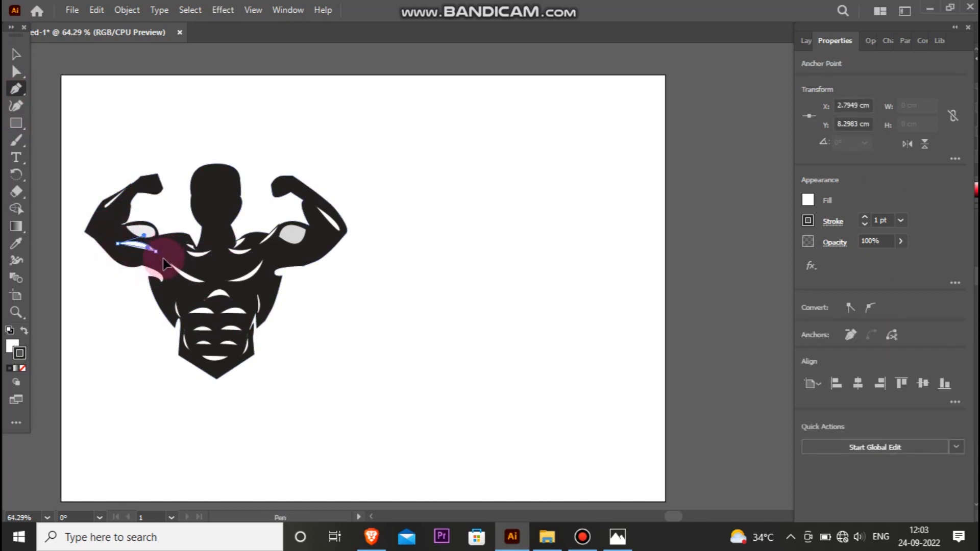
key("v")
left_click(159, 254)
left_click_drag(158, 255, 157, 260)
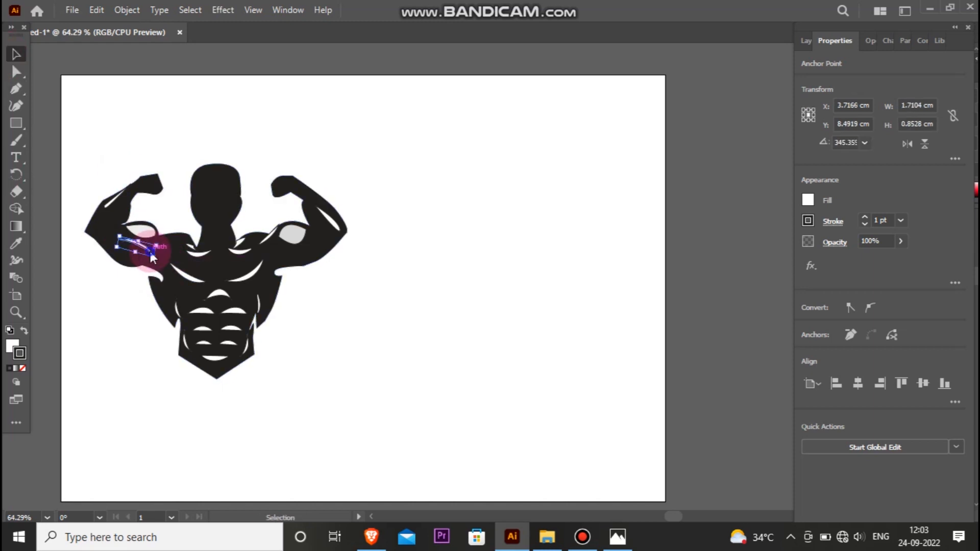
right_click(150, 250)
mouse_move(281, 448)
left_click(357, 342)
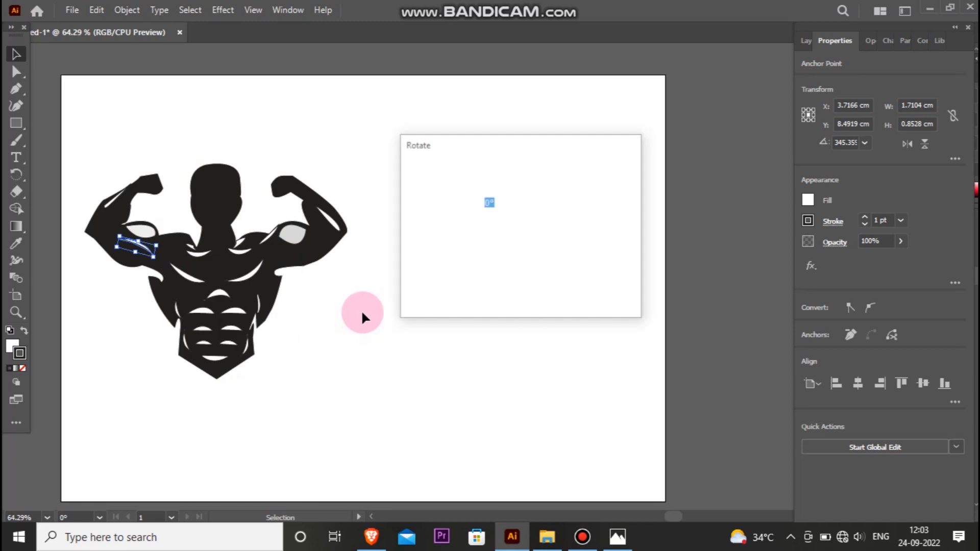
left_click(501, 292)
right_click(138, 247)
mouse_move(275, 449)
left_click(365, 354)
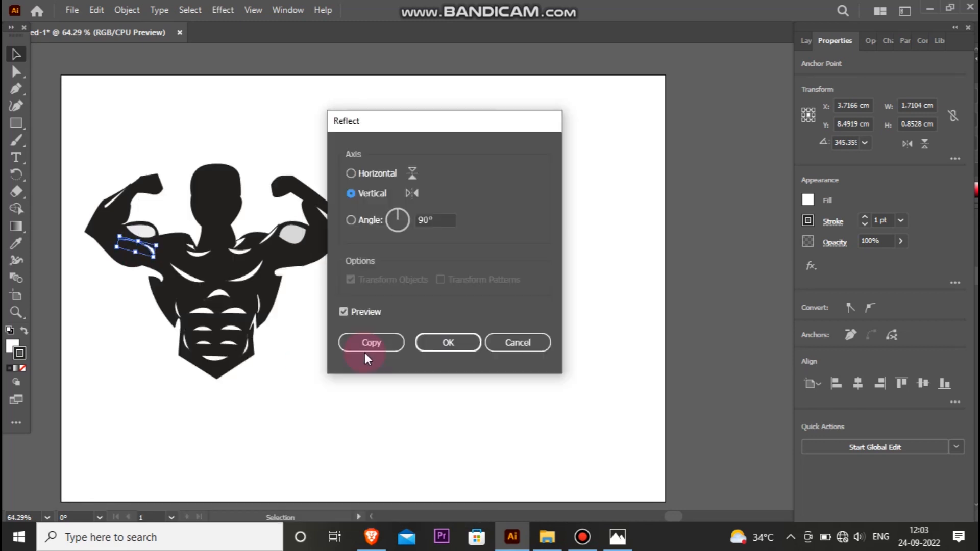
left_click(474, 340)
- Rotate the highlight below the left biceps and fit it along the lower edge of the left upper arm
right_click(162, 232)
mouse_move(288, 434)
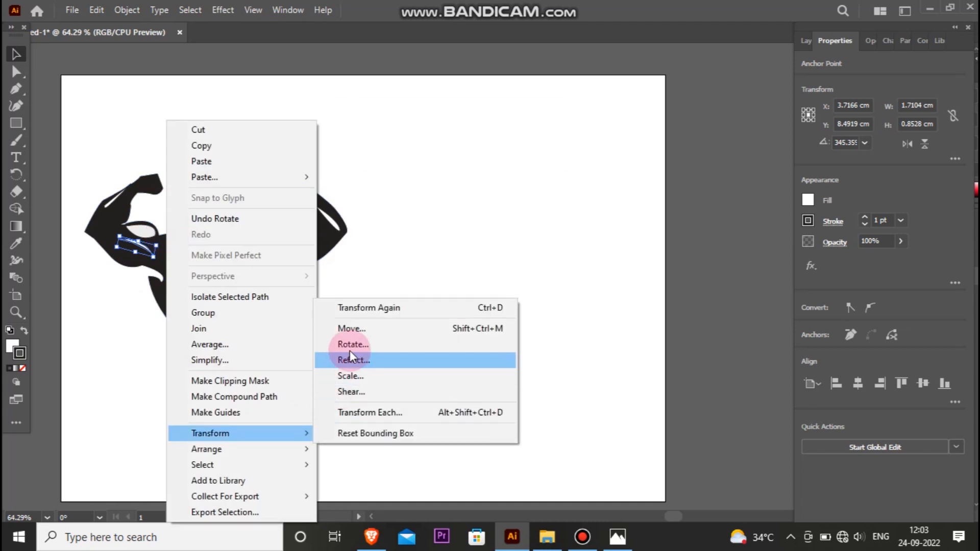
left_click(354, 360)
left_click(510, 199)
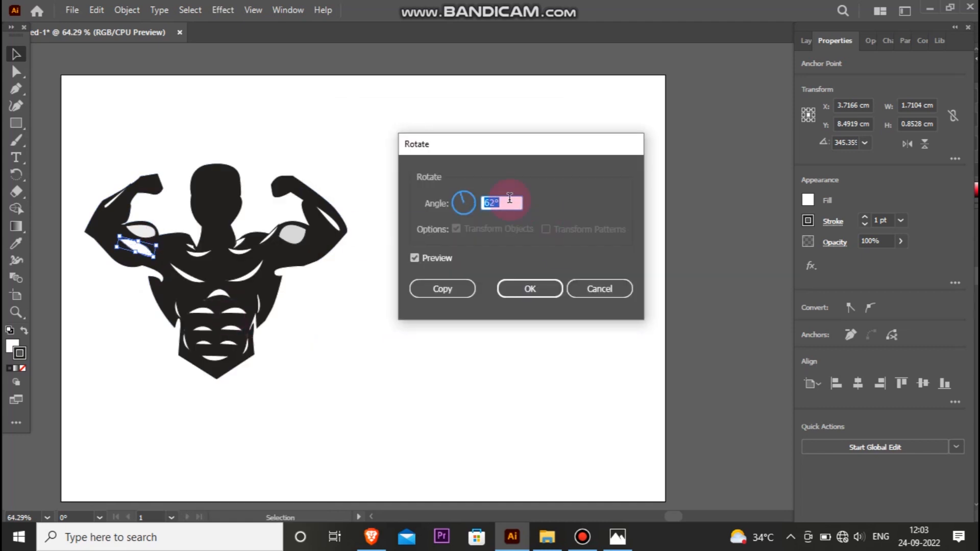
left_click(517, 281)
left_click_drag(157, 236, 140, 277)
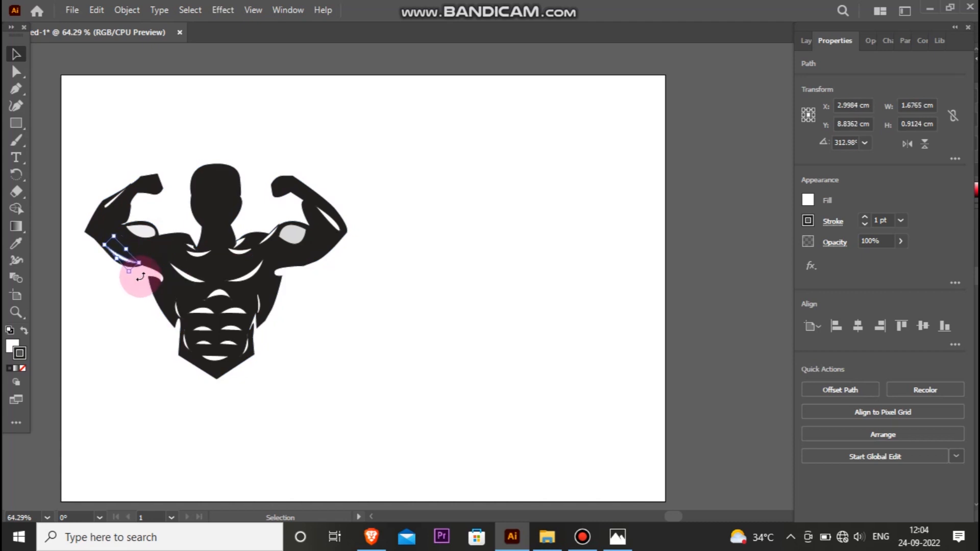
- Paste a copy of the left upper-arm highlight, mirror it, and place it along the lower edge of the right upper arm
key("ctrl+v")
right_click(493, 282)
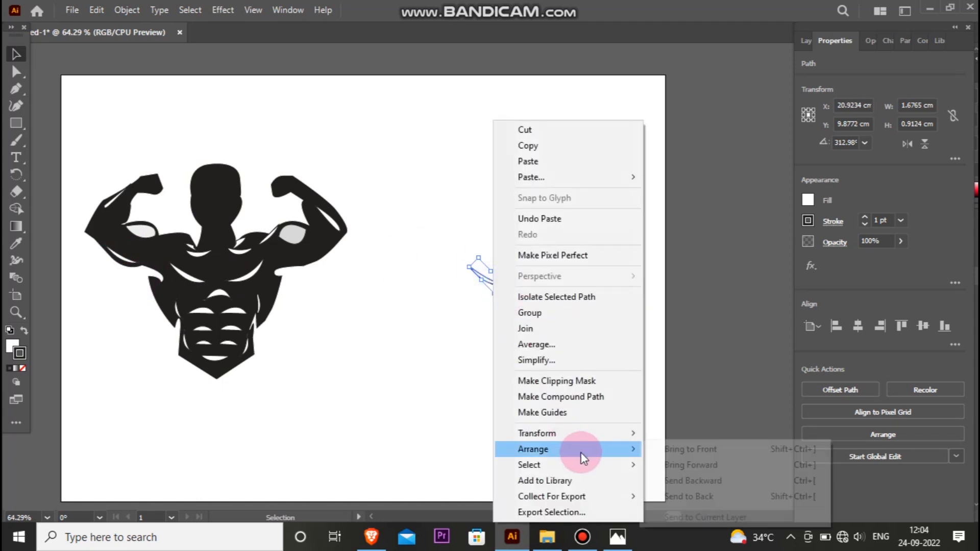
mouse_move(633, 432)
left_click(679, 308)
key("Return")
left_click_drag(485, 280, 313, 263)
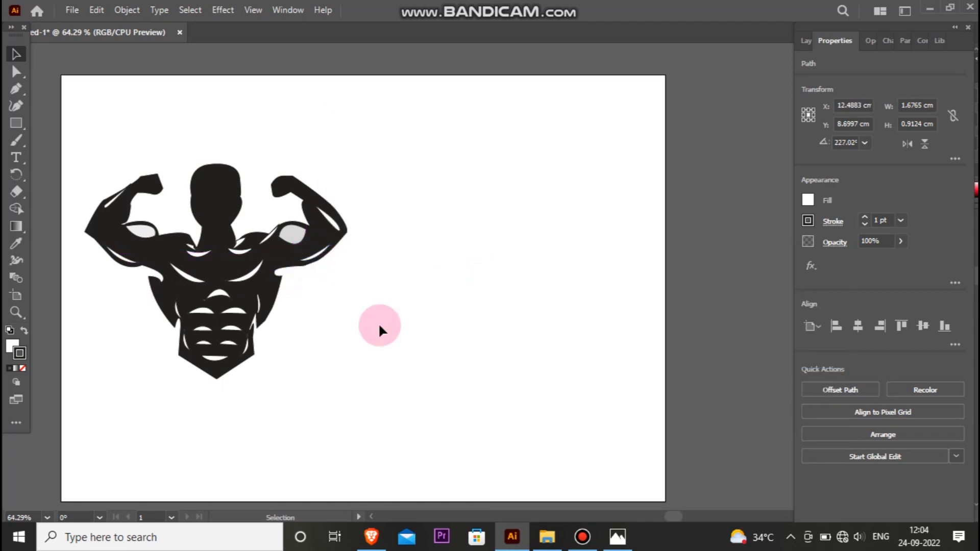
- Group the whole bodybuilder figure and centre it on the artboard
left_click(378, 323)
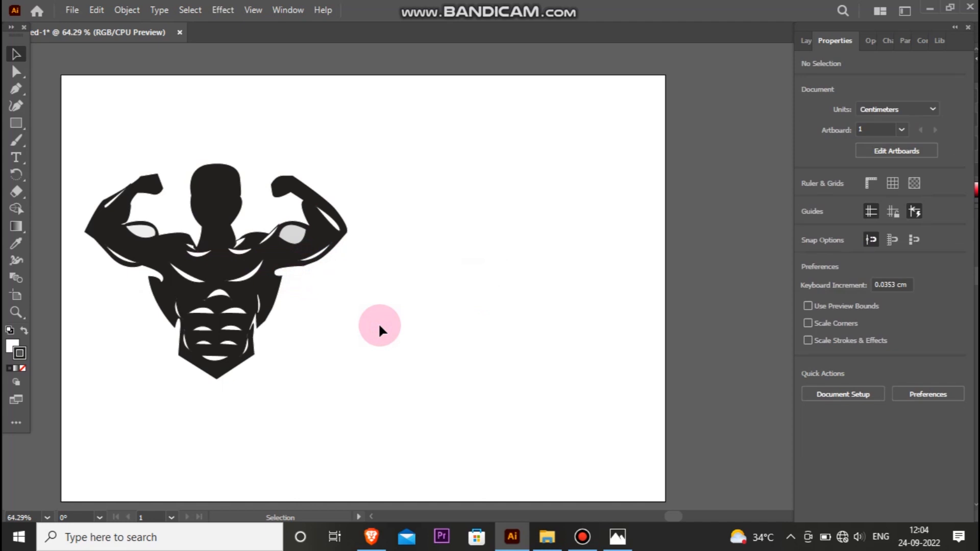
left_click_drag(75, 131, 366, 368)
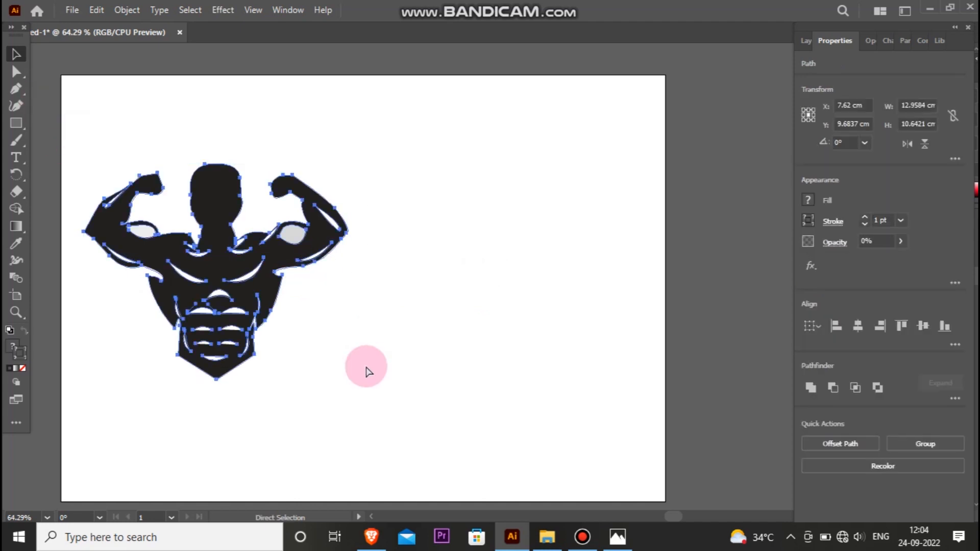
left_click(838, 332)
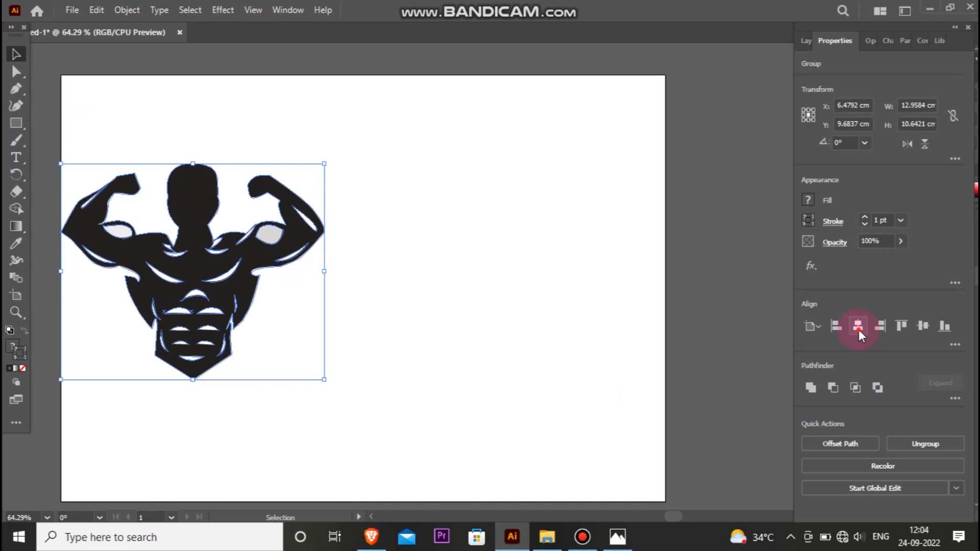
left_click(858, 330)
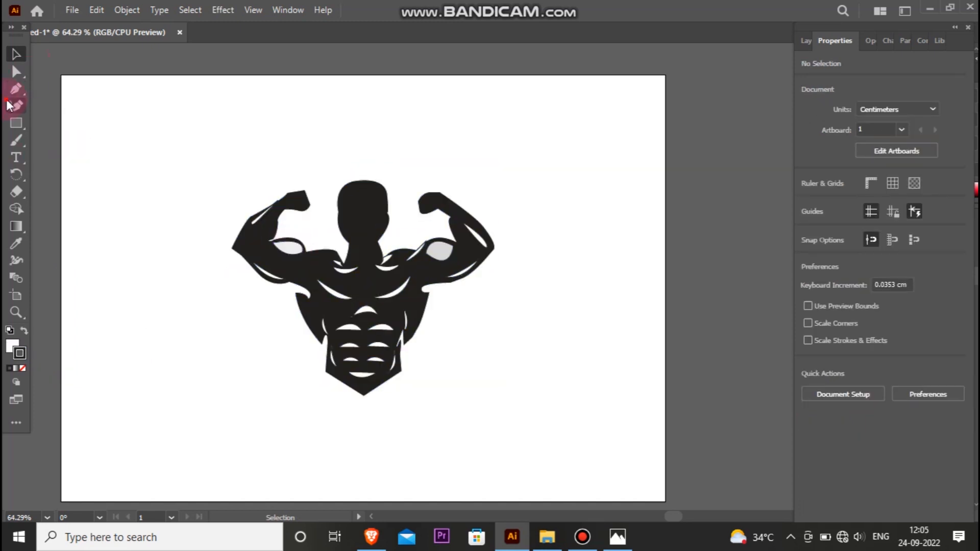
- Draw a curved white highlight about 0.68 by 0.95 cm along the left jaw with the Pen tool
left_click(16, 89)
left_click(340, 221)
left_click_drag(353, 241, 350, 240)
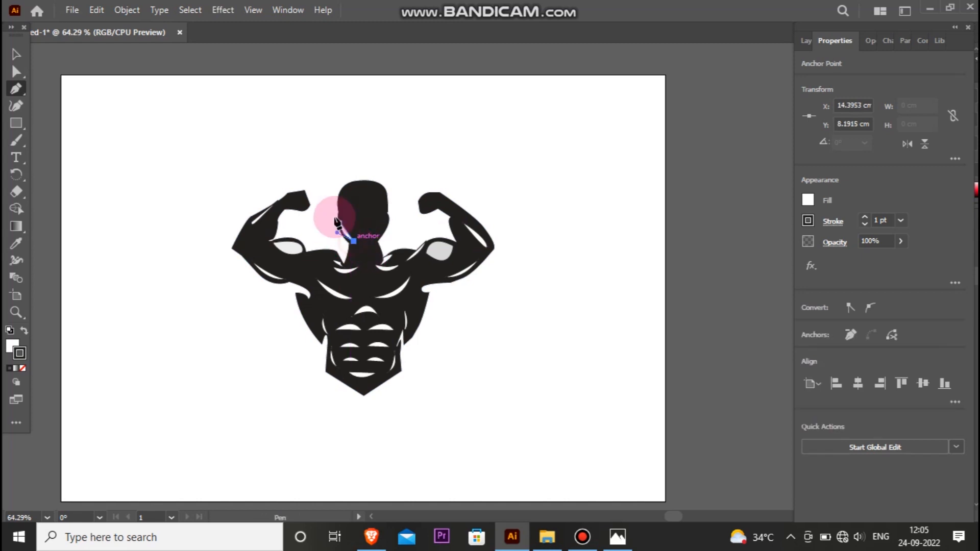
left_click(346, 222)
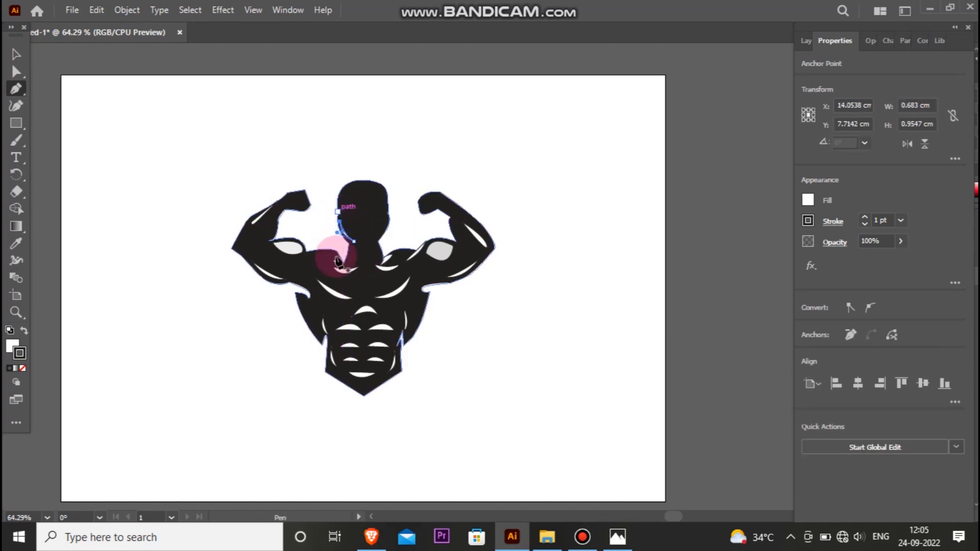
left_click(16, 54)
left_click(214, 227)
- Paste a copy of the left jaw highlight, mirror it, and fit it along the right jaw
left_click(349, 238)
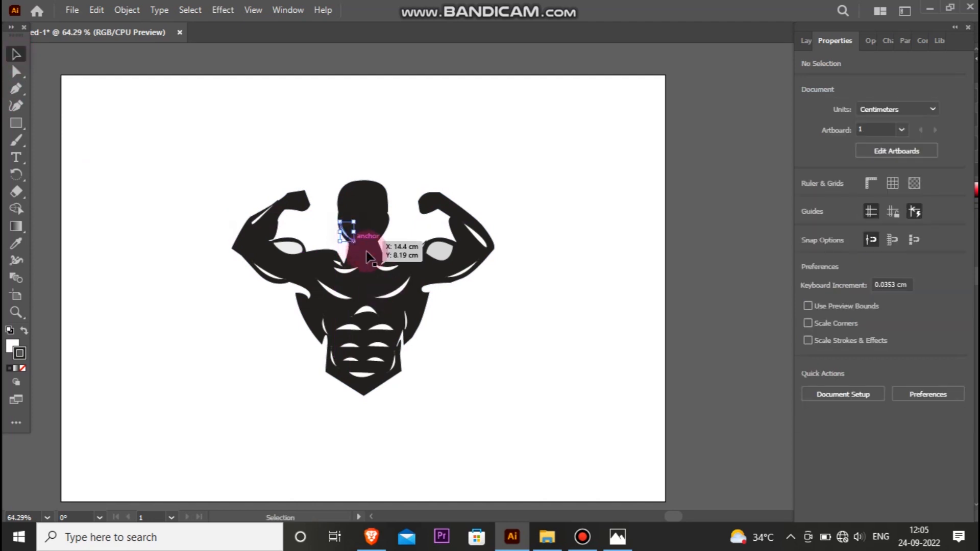
key("ctrl+c")
key("ctrl+v")
right_click(485, 280)
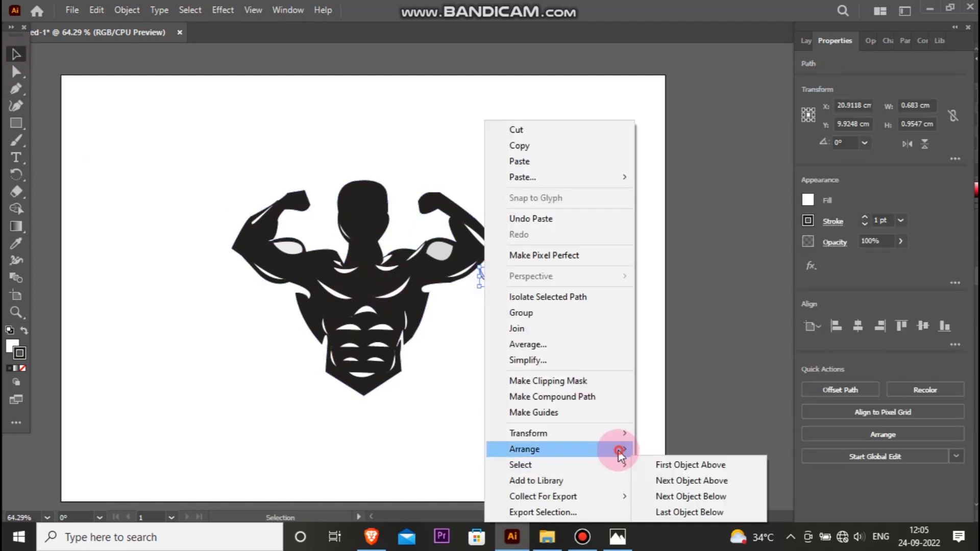
mouse_move(625, 433)
left_click(672, 360)
key("Return")
left_click_drag(489, 279, 399, 249)
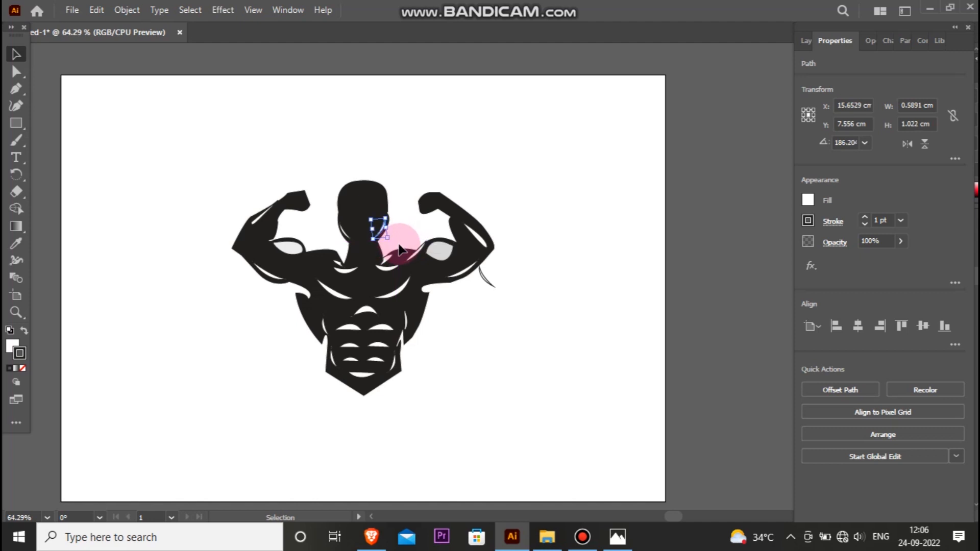
left_click(399, 223)
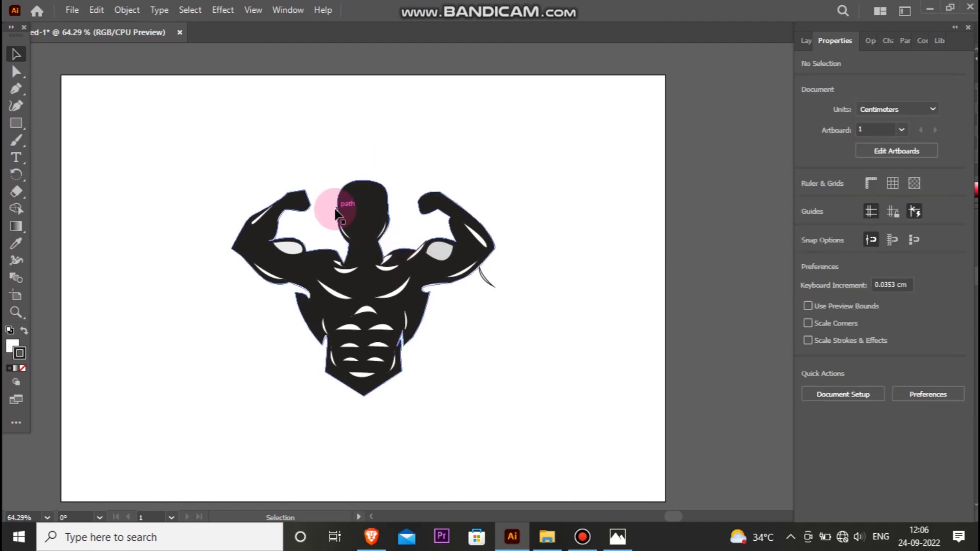
- Delete the stray highlight copy lying outside the figure below the right elbow
left_click(482, 276)
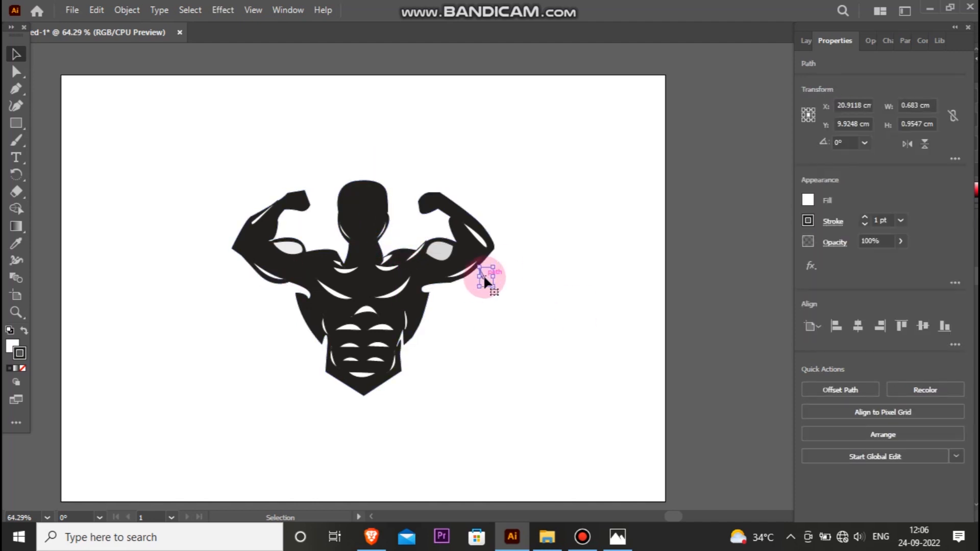
mouse_move(519, 305)
left_mouse_down()
mouse_move(558, 287)
mouse_move(516, 288)
left_mouse_up()
left_click(162, 267)
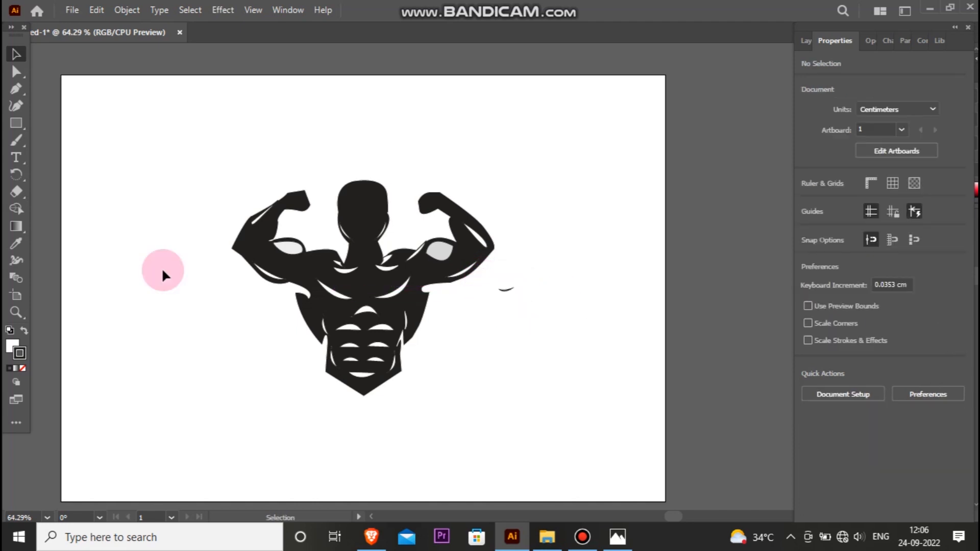
left_click(514, 292)
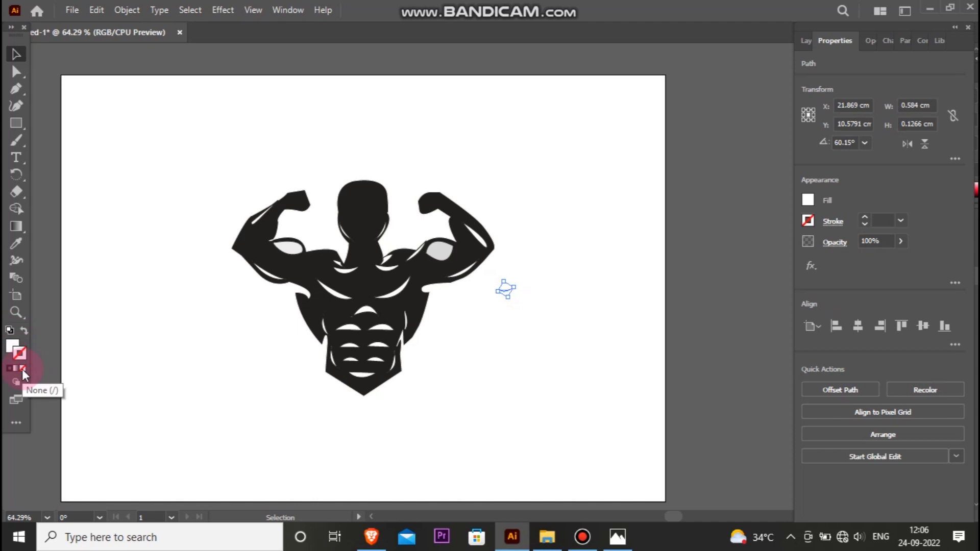
left_click(206, 396)
left_click(504, 291)
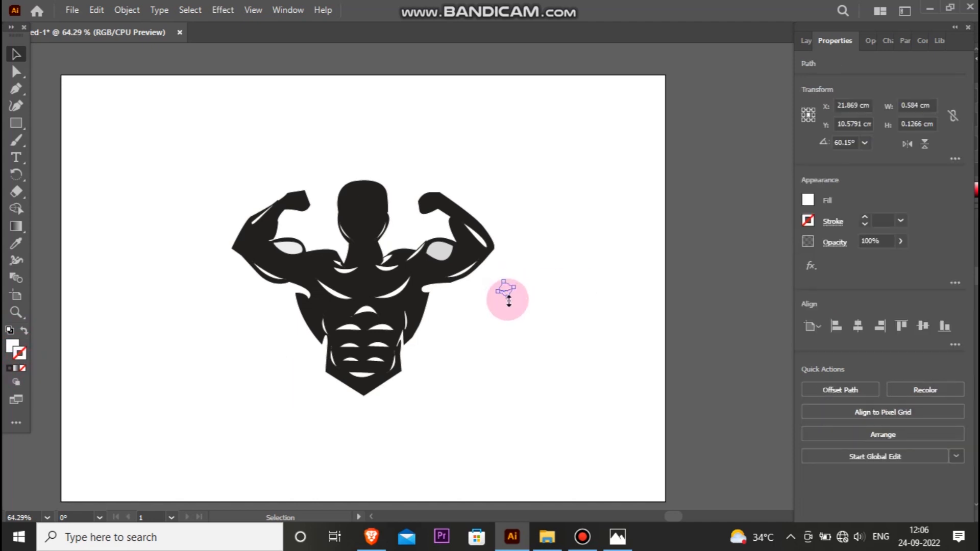
left_click(525, 303)
left_click(507, 291)
left_click_drag(499, 291, 565, 352)
key("Delete")
- Draw a curved white highlight across the top of the head with the Pen tool
left_click(16, 88)
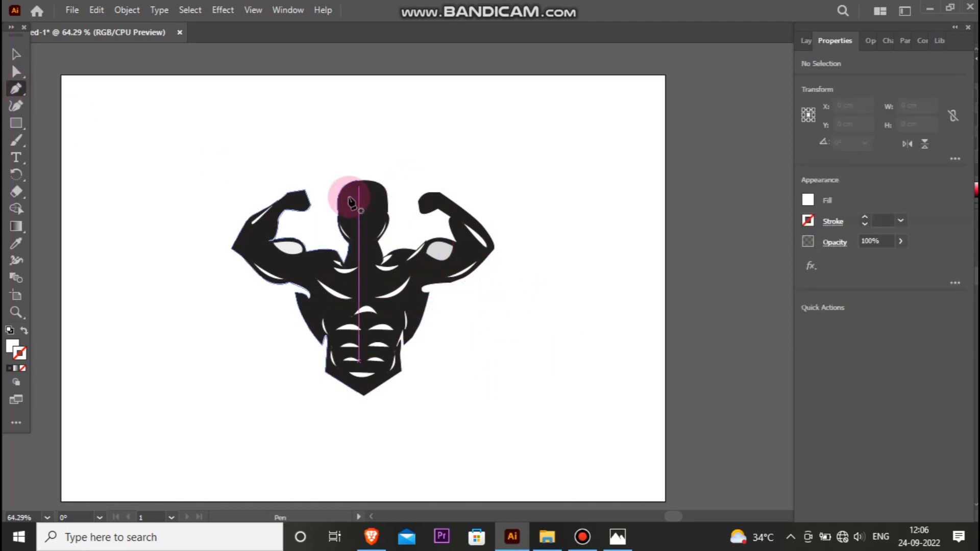
left_click(346, 192)
left_click_drag(384, 193, 411, 212)
left_click(385, 192)
left_click_drag(346, 192, 313, 192)
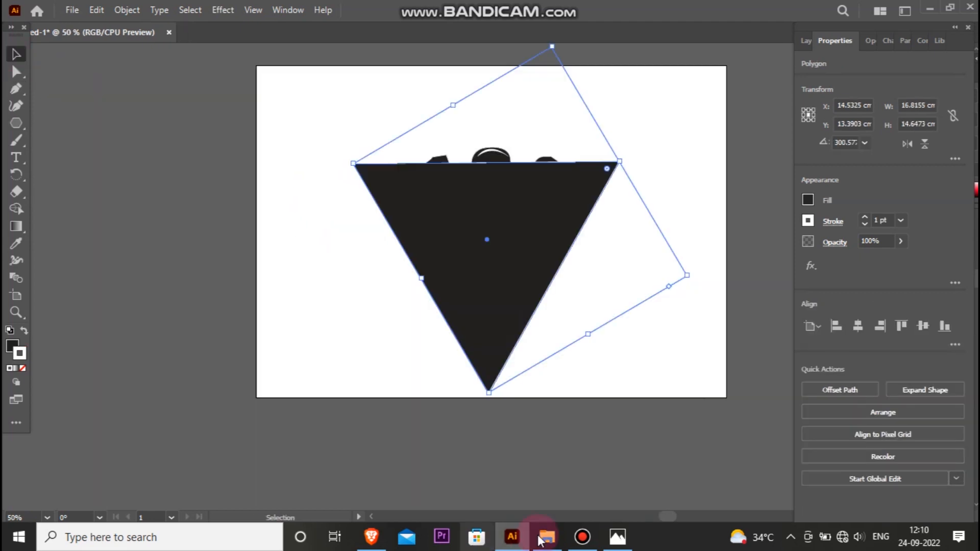
- Send the black inverted triangle backward behind the bodybuilder and nudge it down to Y 14.625 cm
right_click(519, 262)
mouse_move(632, 449)
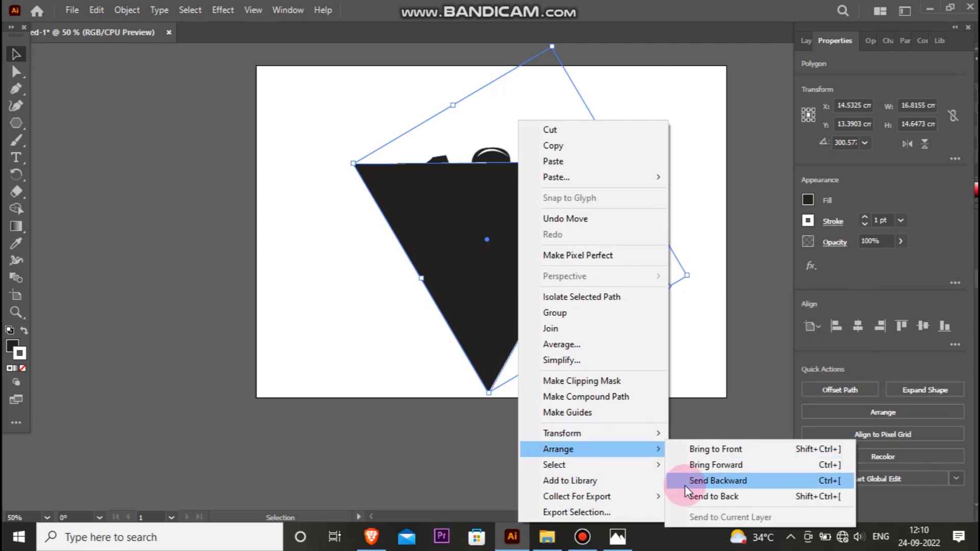
left_click(679, 480)
key("Down")
key("Down")
key("Down")
key("Down")
key("Down")
key("Down")
key("Down")
key("Down")
key("Down")
key("Down")
key("Down")
key("Down")
key("Down")
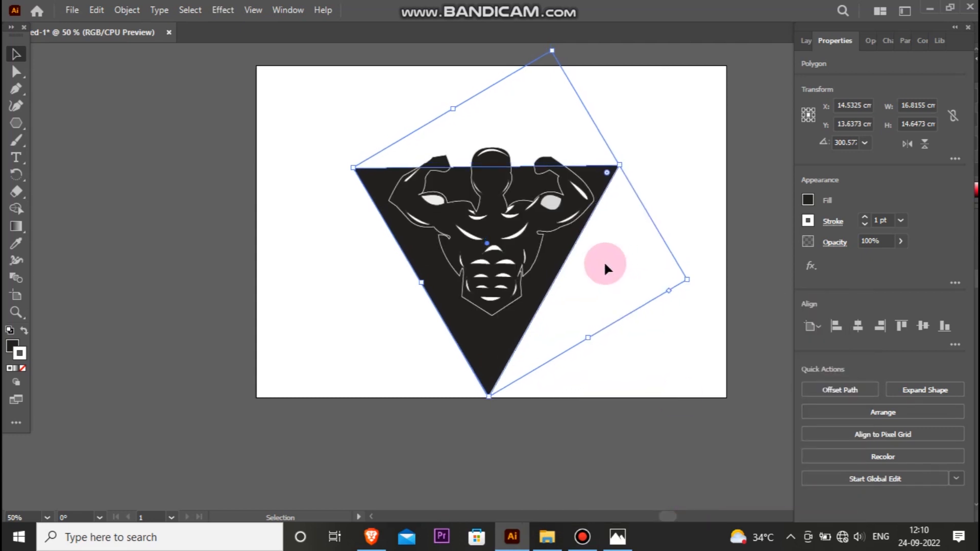
key("Down")
key("Down")
key("Down")
key("Down")
key("Down")
key("Down")
key("Down")
key("Down")
key("Down")
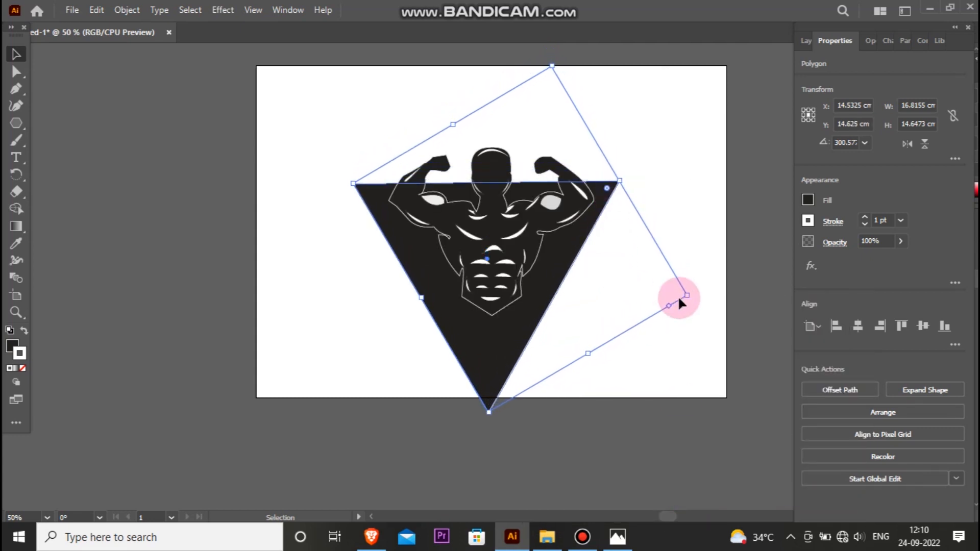
- Scale the black triangle to about 13.9 by 12.1 cm so it spans the elbows, and rotate it slightly
left_click_drag(688, 298, 382, 197)
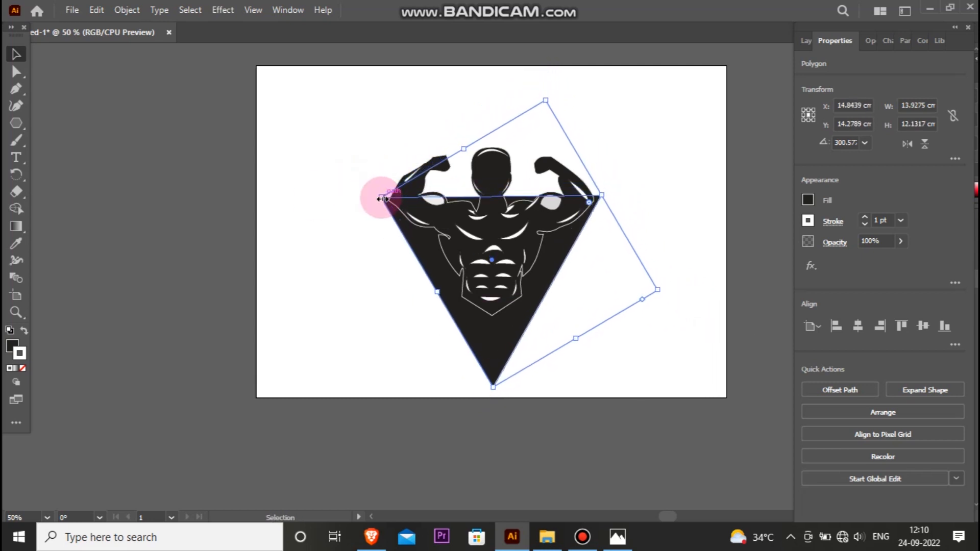
left_click_drag(493, 387, 492, 377)
key("a")
key("ctrl+z")
left_click_drag(664, 293, 666, 296)
left_click(653, 286)
left_click(470, 266)
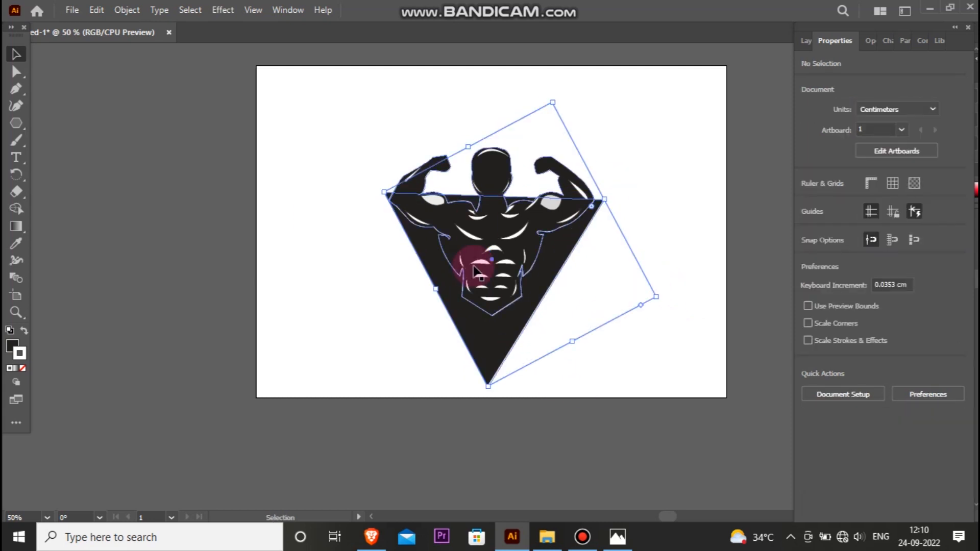
- Reshape the black triangle by moving its upper corners onto the elbows and raising its lower tip
key("a")
left_click_drag(604, 200, 594, 202)
left_click_drag(488, 387, 493, 354)
left_click(436, 363)
mouse_move(386, 193)
left_mouse_down()
mouse_move(376, 193)
mouse_move(389, 200)
left_mouse_up()
left_click(357, 201)
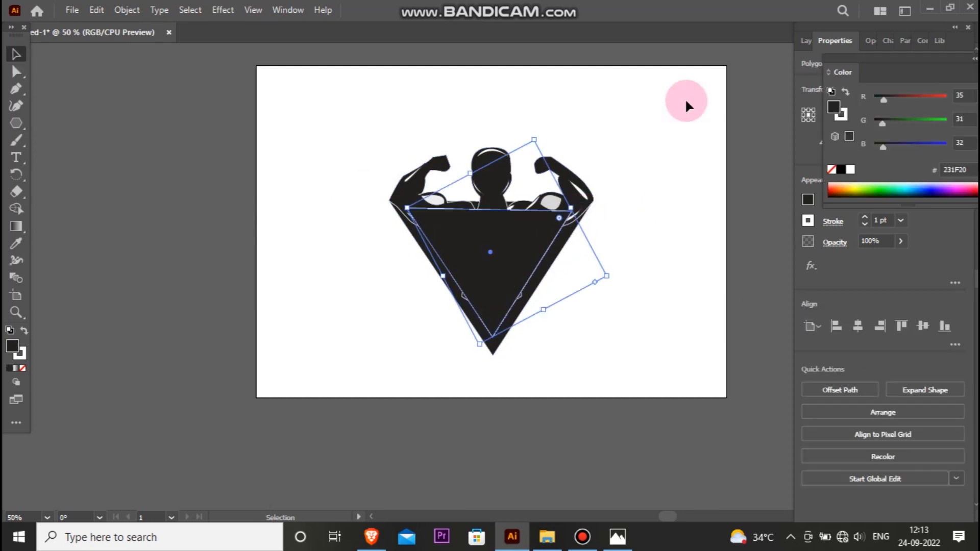
key("a")
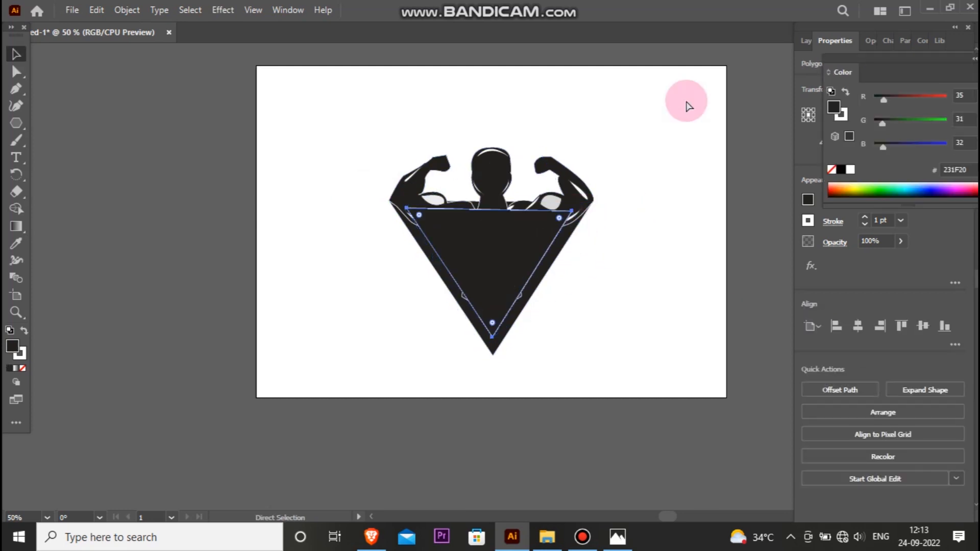
key("ctrl+shift+z")
key("ctrl+shift+z")
key("v")
left_click(648, 396)
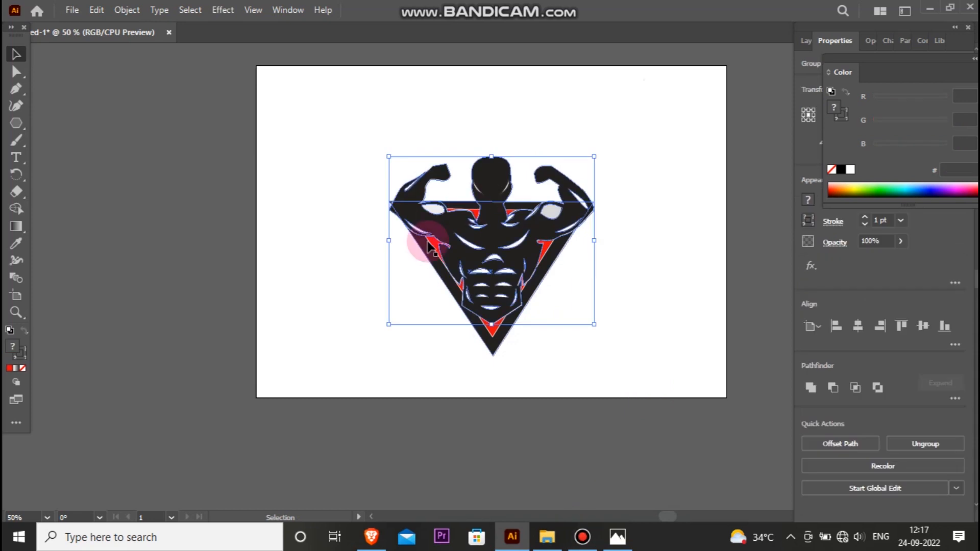
- Lower the two upper corners of the outer black triangle to line up with the elbow tips
left_click(357, 205)
left_click(389, 203)
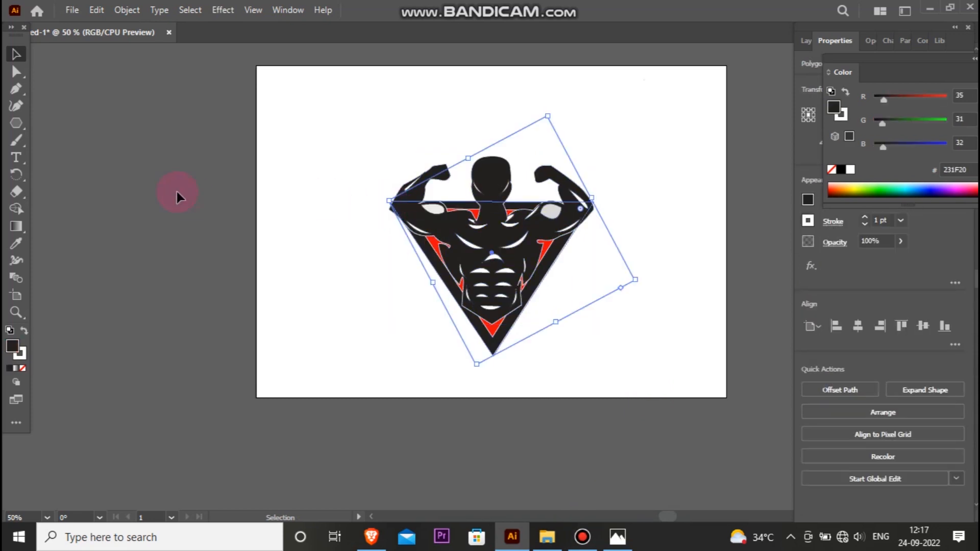
left_click(20, 79)
left_click_drag(389, 201, 389, 210)
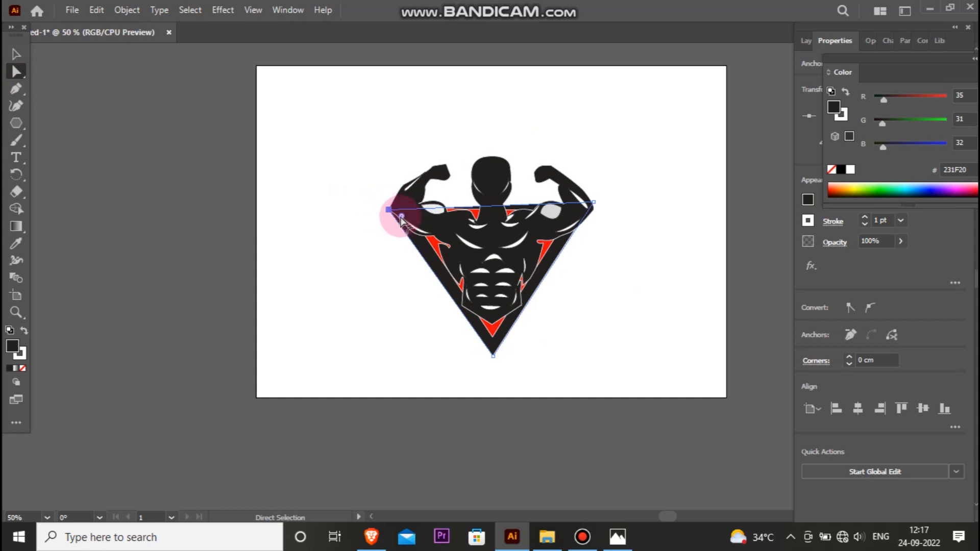
left_click_drag(593, 202, 596, 214)
left_click(619, 216)
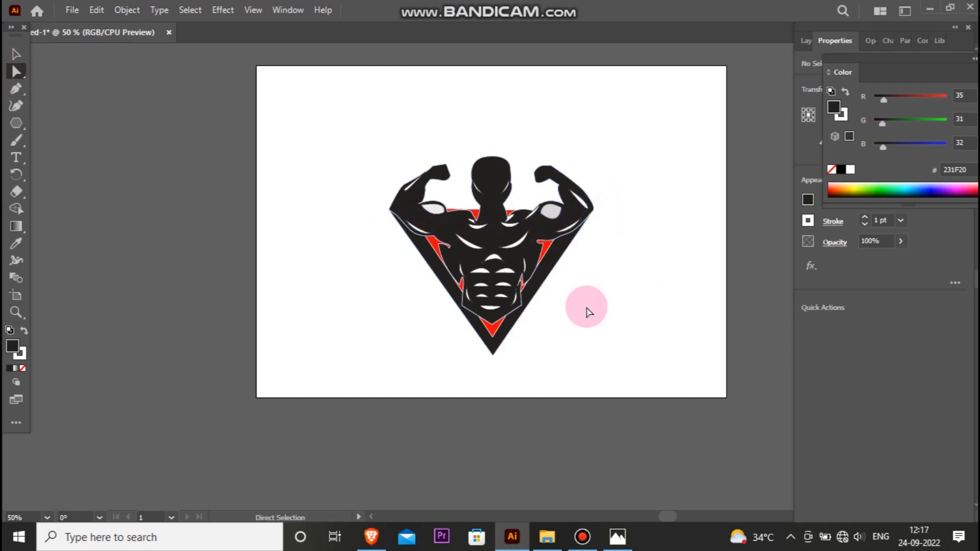
- Select the red inner triangle behind the figure and move it down to Y 13.2695 cm
left_click(544, 248)
left_click(613, 247)
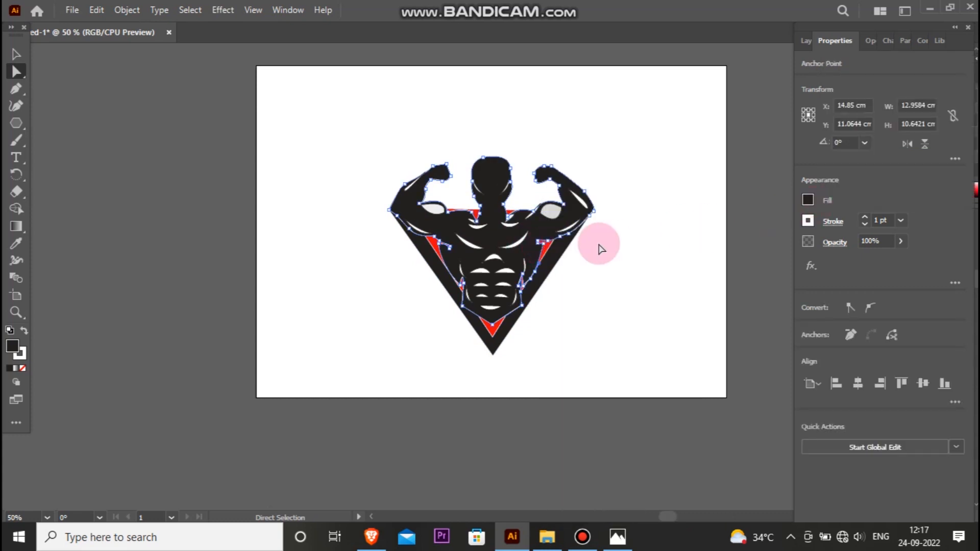
left_click(542, 289)
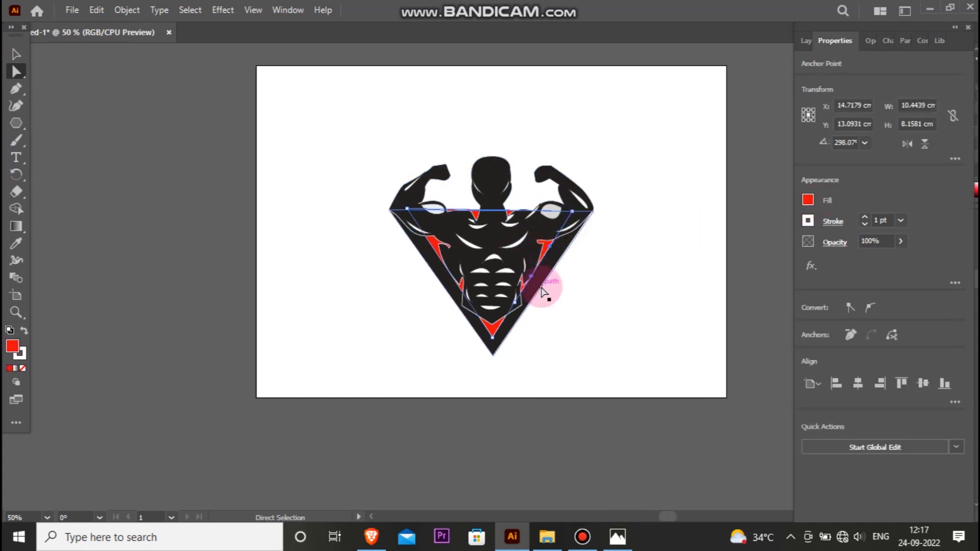
key("ctrl")
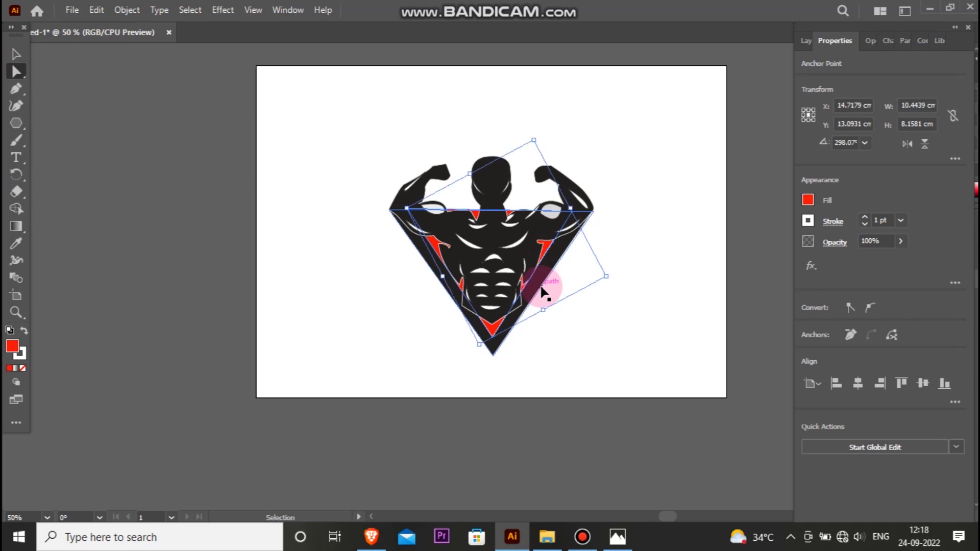
left_click(15, 53)
left_click(526, 301)
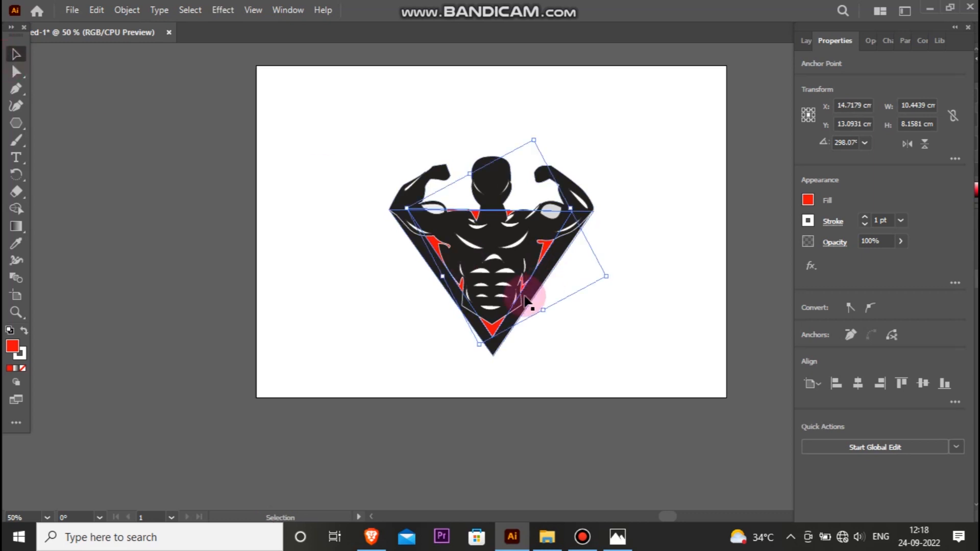
left_click(476, 336)
left_click(484, 337)
left_click(387, 337)
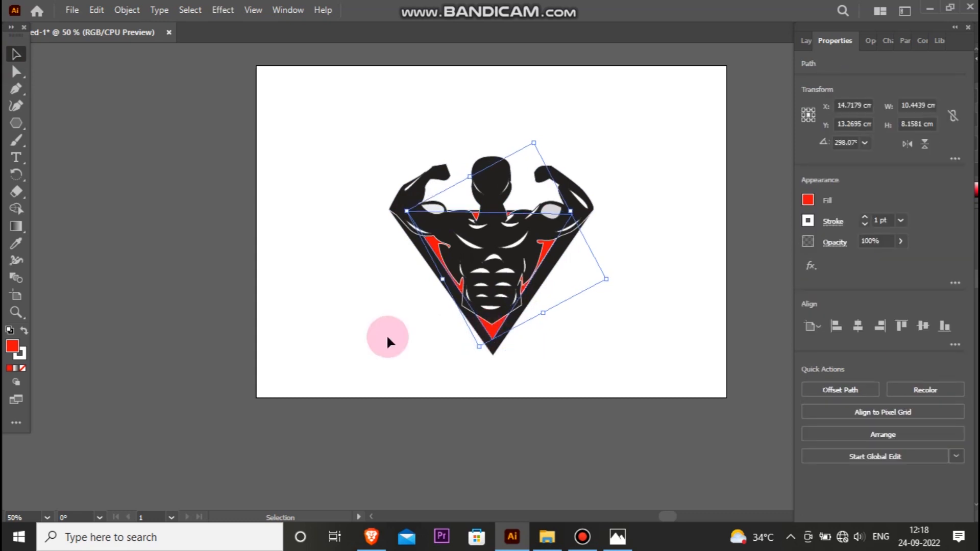
- Group the figure with both triangles and place a copy of the emblem beside it on the artboard
left_click_drag(511, 210, 619, 208)
key("ctrl+z")
left_click_drag(381, 132, 617, 353)
key("ctrl+g")
left_click_drag(477, 219, 406, 249)
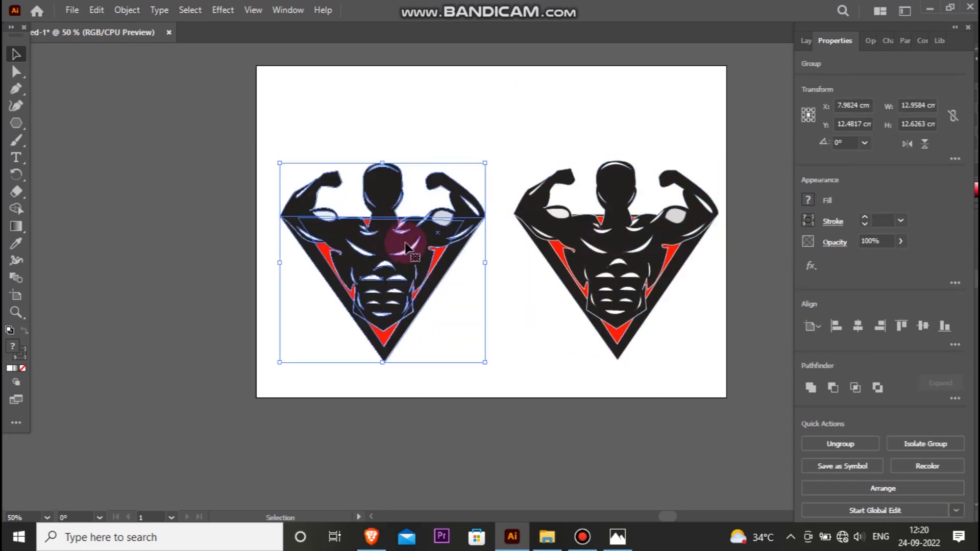
- Try default and swapped fill and stroke colours on the left emblem copy
left_click(9, 330)
left_click(23, 330)
left_click(198, 333)
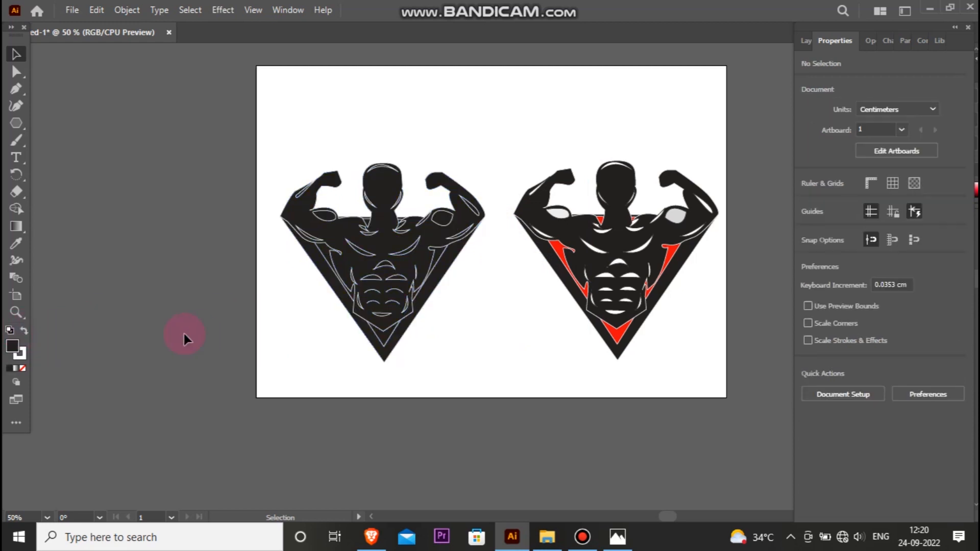
left_click(25, 331)
left_click(424, 261)
left_click(24, 331)
left_click(23, 330)
left_click(149, 357)
- Undo the colour changes and the last move of the left emblem copy
key("ctrl+z")
key("ctrl+z")
key("ctrl+z")
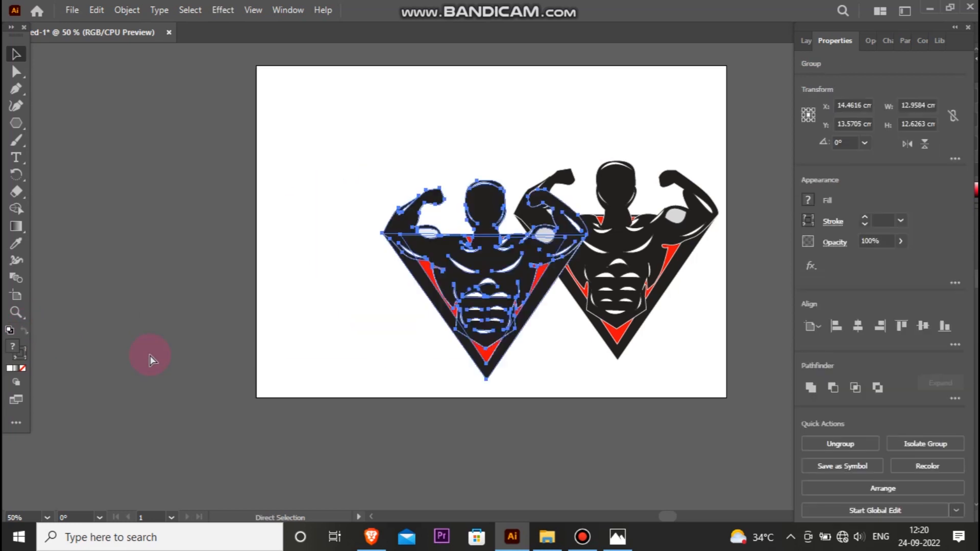
- Redo the move that places the left emblem copy clear of the right one, and ungroup that copy
key("ctrl+shift+z")
left_click(222, 374)
left_click(382, 348)
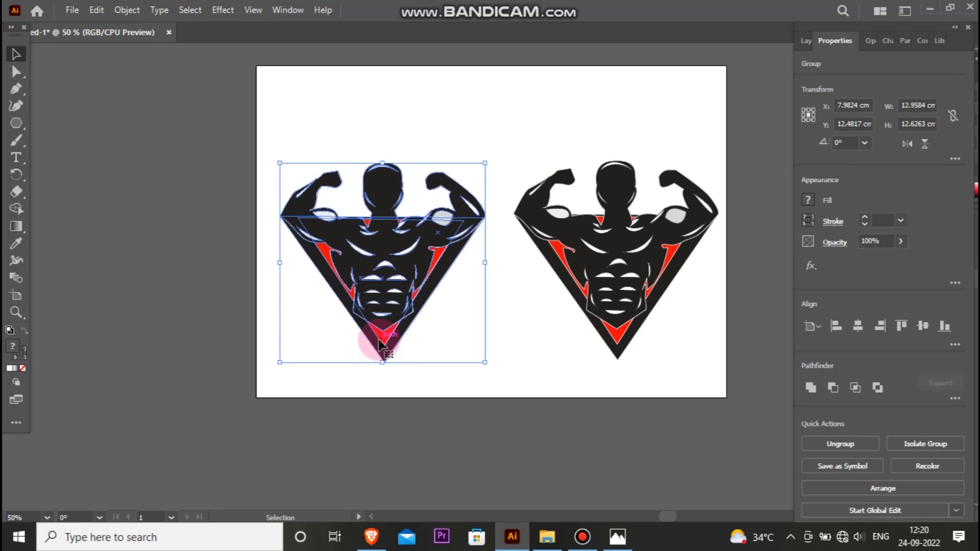
right_click(438, 291)
left_click(467, 384)
- Give the left emblem's red inner triangle the default white fill and 1 pt stroke
left_click(209, 292)
left_click(393, 338)
left_click(10, 331)
left_click(238, 414)
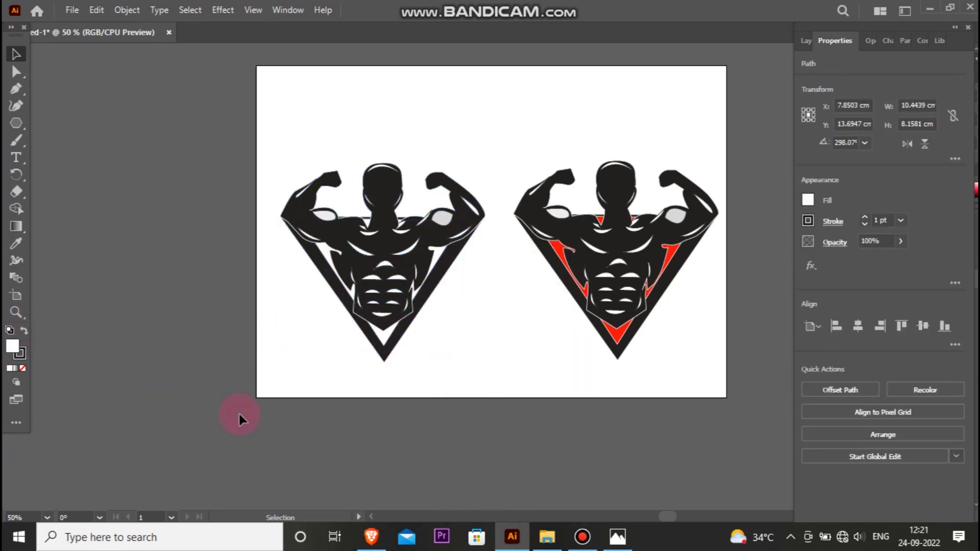
- Ungroup the left bodybuilder figure so its body silhouette can be edited separately
left_click(341, 296)
left_click(313, 329)
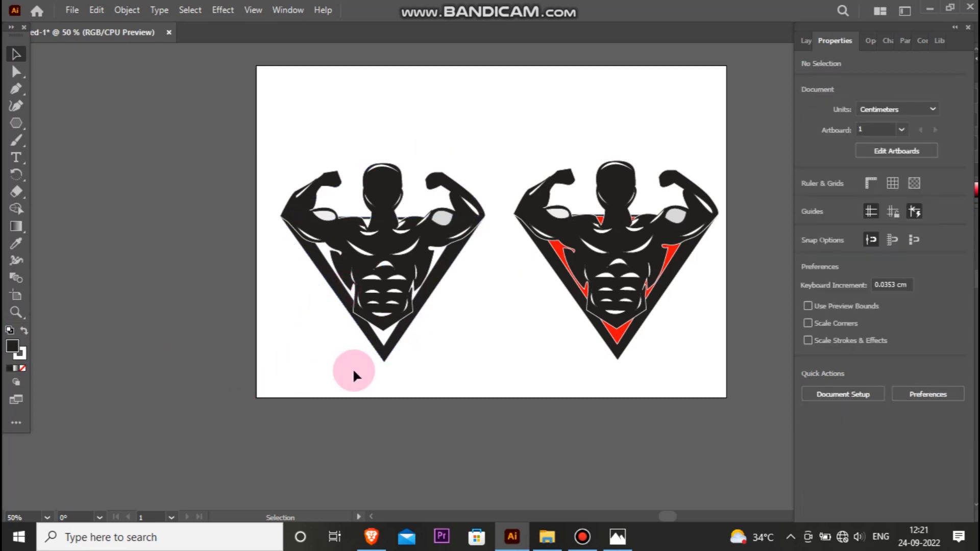
left_click(382, 325)
left_click(113, 365)
right_click(402, 240)
left_click(446, 390)
left_click(445, 386)
- Give the black body silhouette of the left figure a white 3 pt stroke
left_click(413, 309)
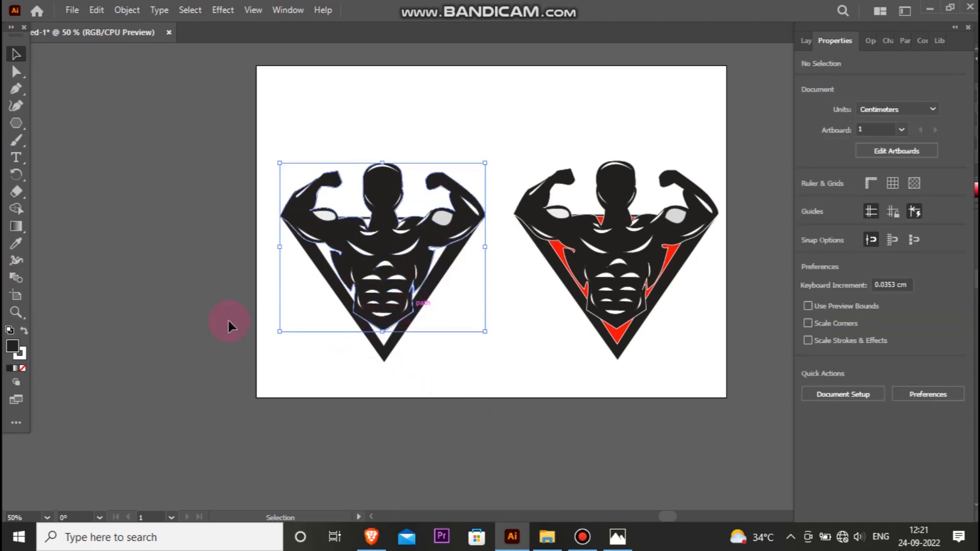
left_click(19, 355)
left_click(901, 221)
left_click(906, 264)
left_click(575, 381)
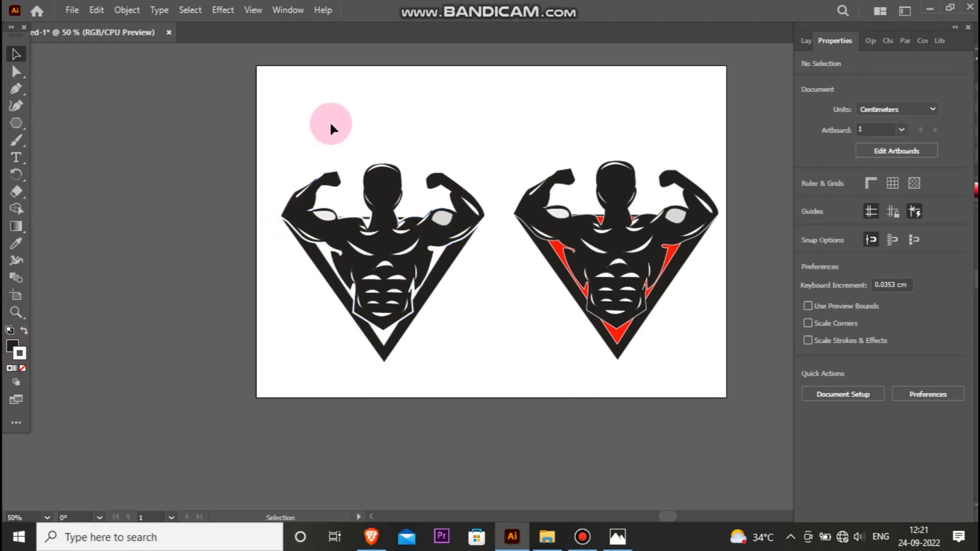
- Select all parts of the left and right emblems and group them together
left_click_drag(260, 117, 504, 374)
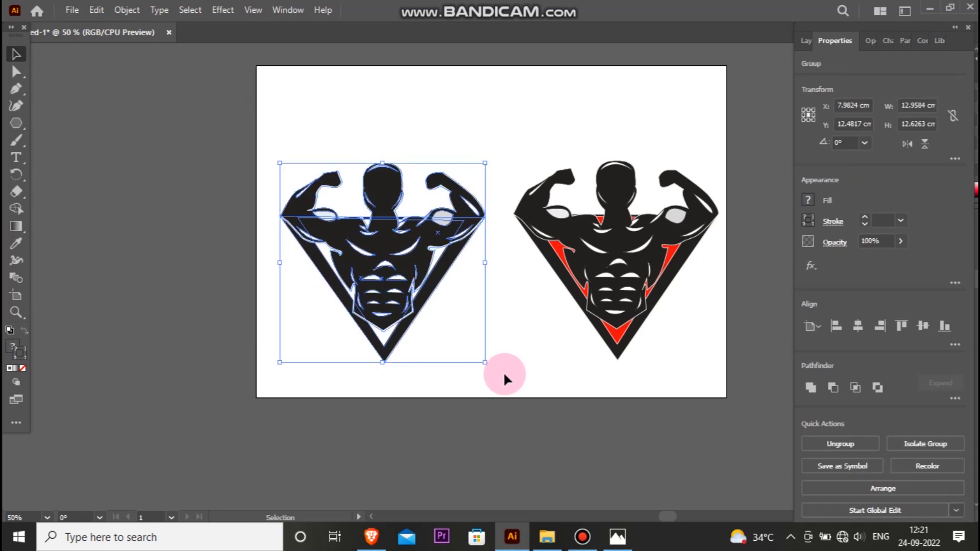
left_click(265, 92)
left_click_drag(264, 92, 718, 345)
key("ctrl+g")
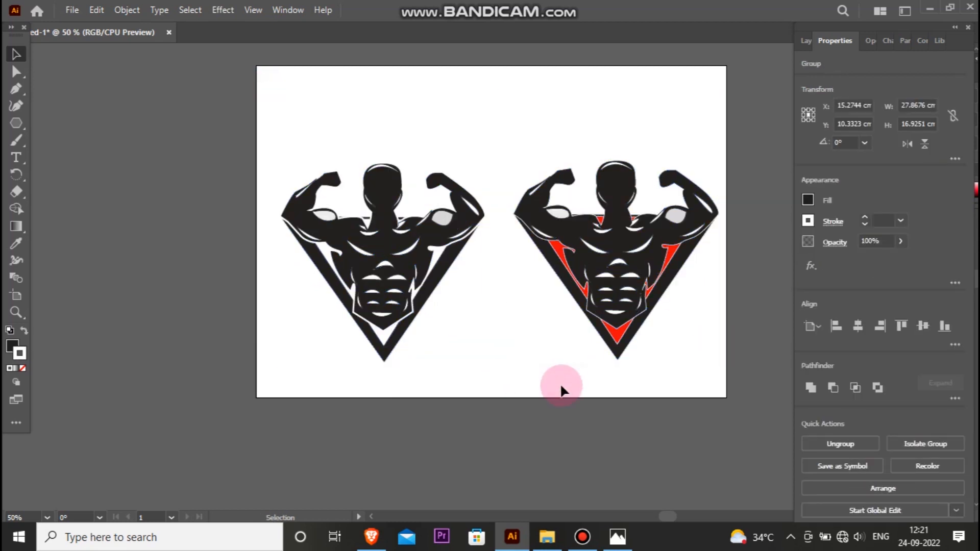
left_click(562, 389)
- Draw a rectangle about 13.98 × 16.4 cm covering the whole right emblem
key("ctrl+equal")
scroll(559, 382, "up", 1)
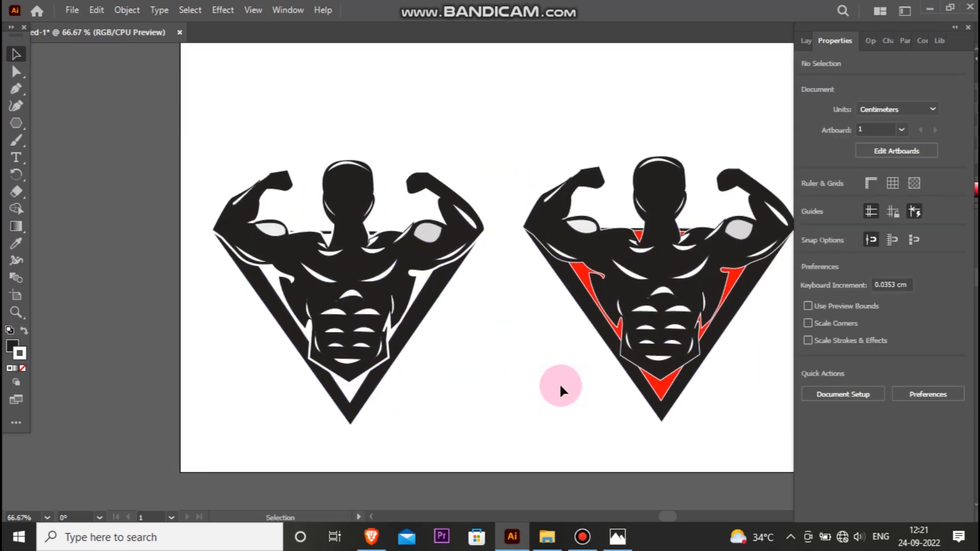
left_click_drag(662, 517, 665, 517)
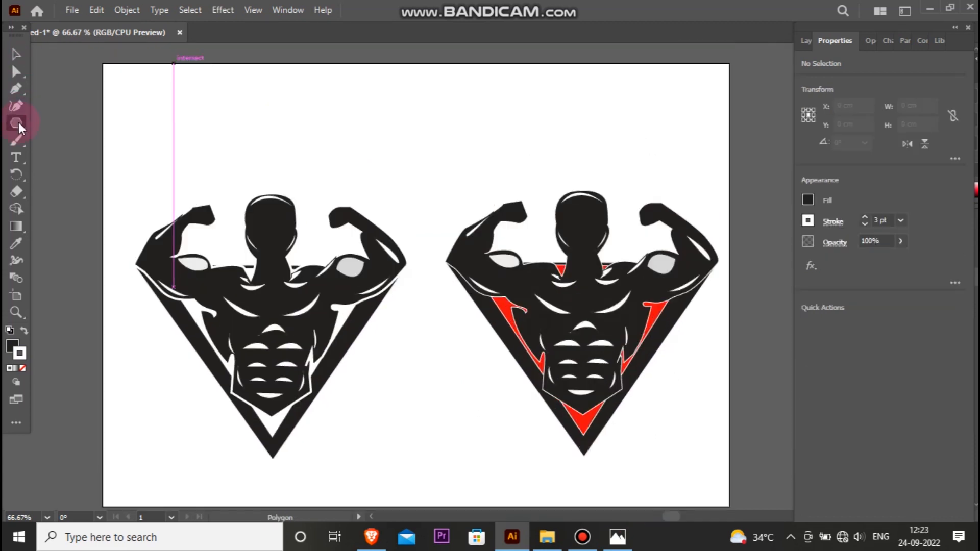
left_click_drag(19, 124, 60, 127)
left_click_drag(429, 133, 721, 478)
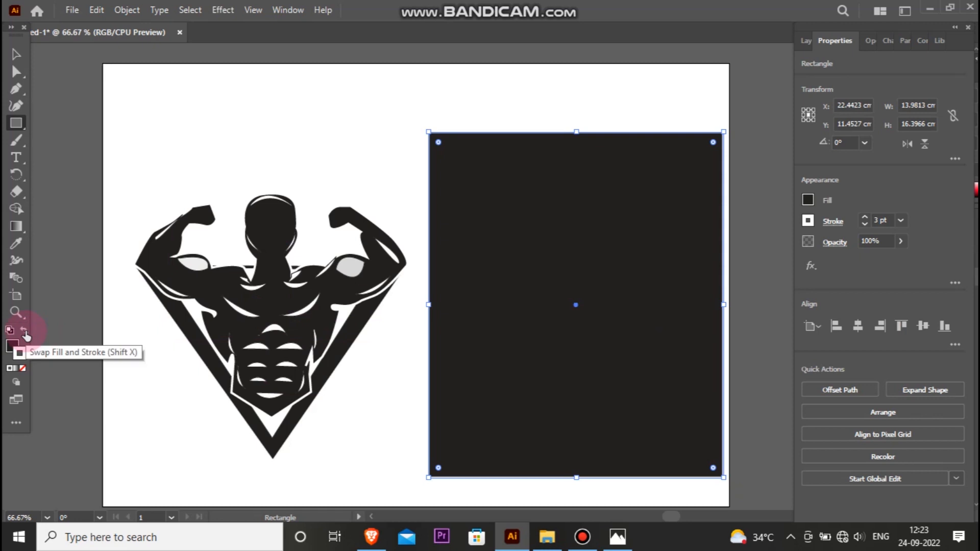
- Fill the rectangle with pink F25784 and send it behind the right emblem
double_click(13, 349)
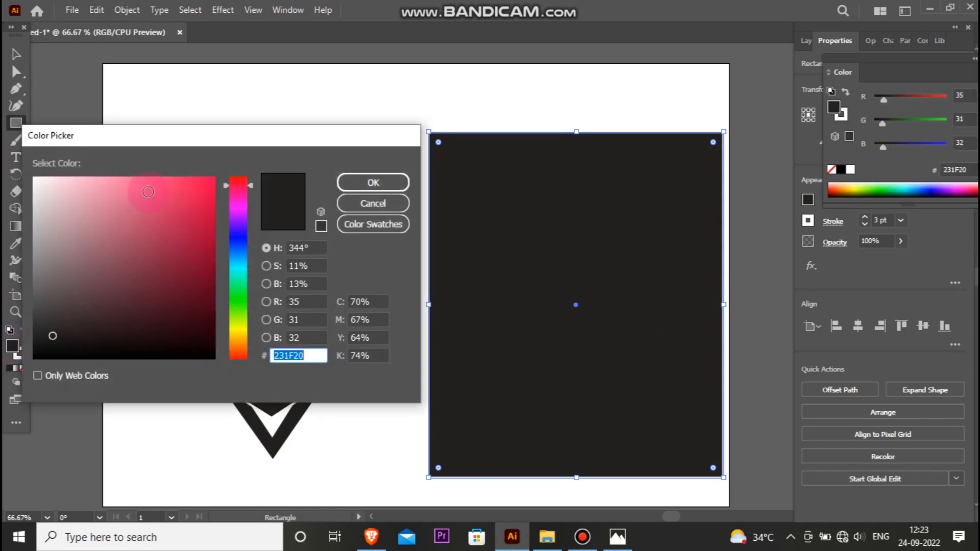
left_click(151, 186)
key("Return")
right_click(451, 343)
mouse_move(552, 453)
left_click(648, 480)
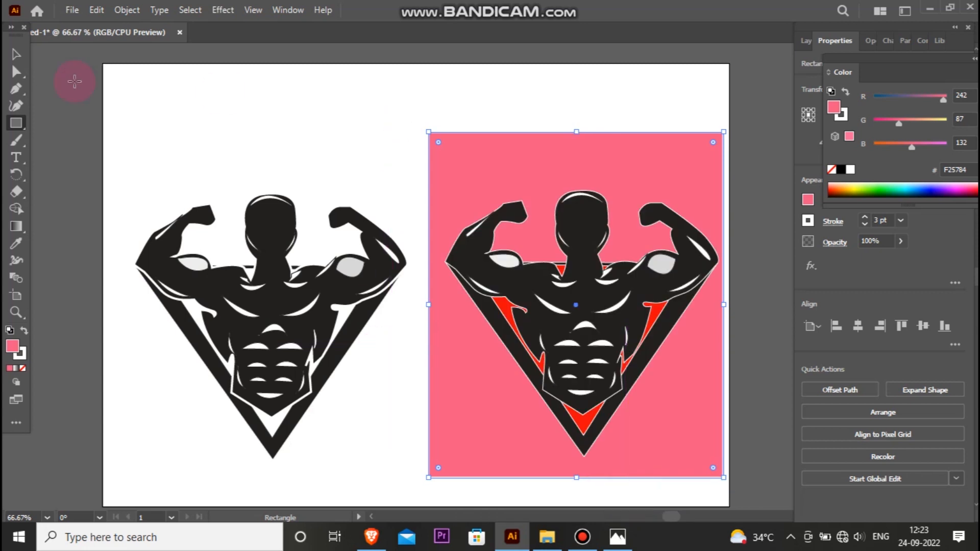
key("v")
left_click(312, 124)
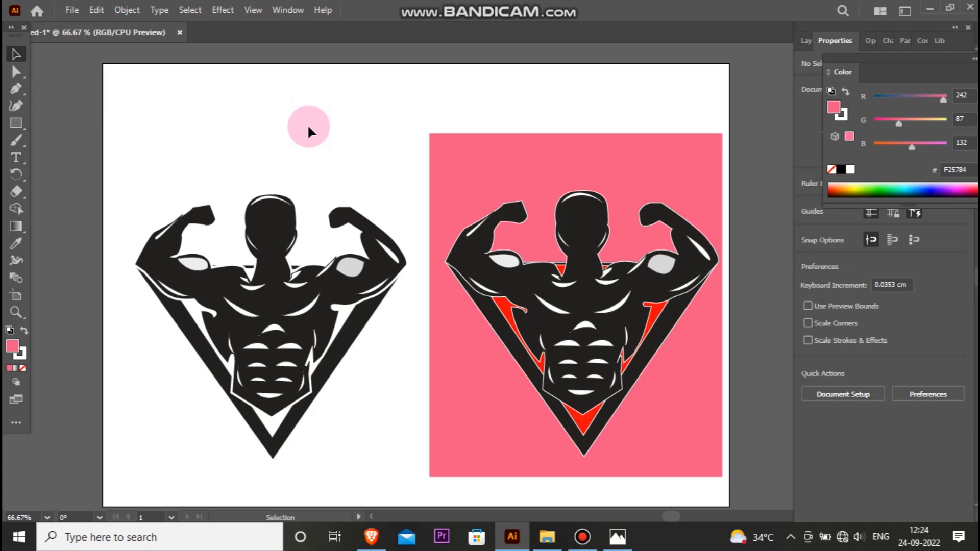
- Ungroup the two emblems down to the right figure's parts and adjust the white jaw highlights on both sides of its head
left_click(566, 234)
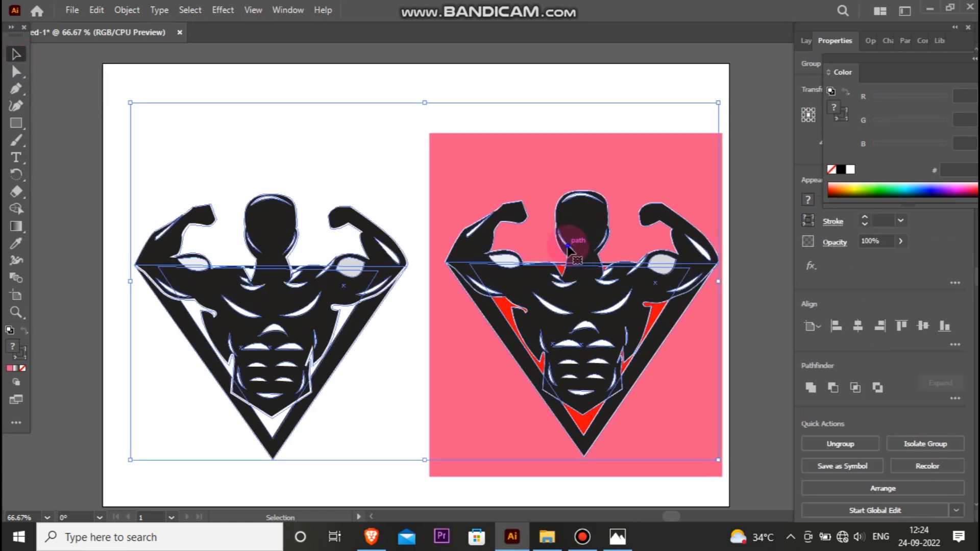
right_click(568, 235)
left_click(601, 392)
left_click(503, 71)
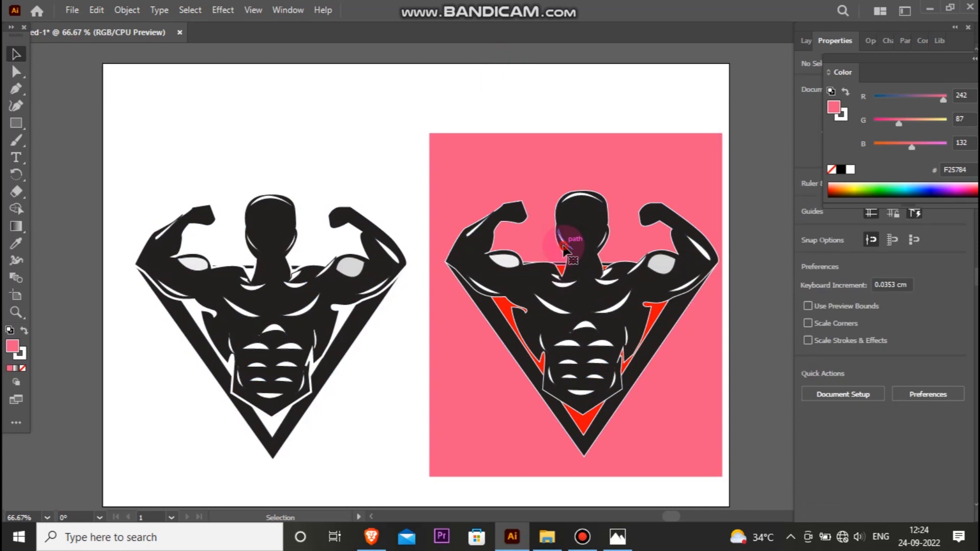
right_click(564, 247)
left_click(601, 392)
left_click(565, 183)
left_click(566, 247)
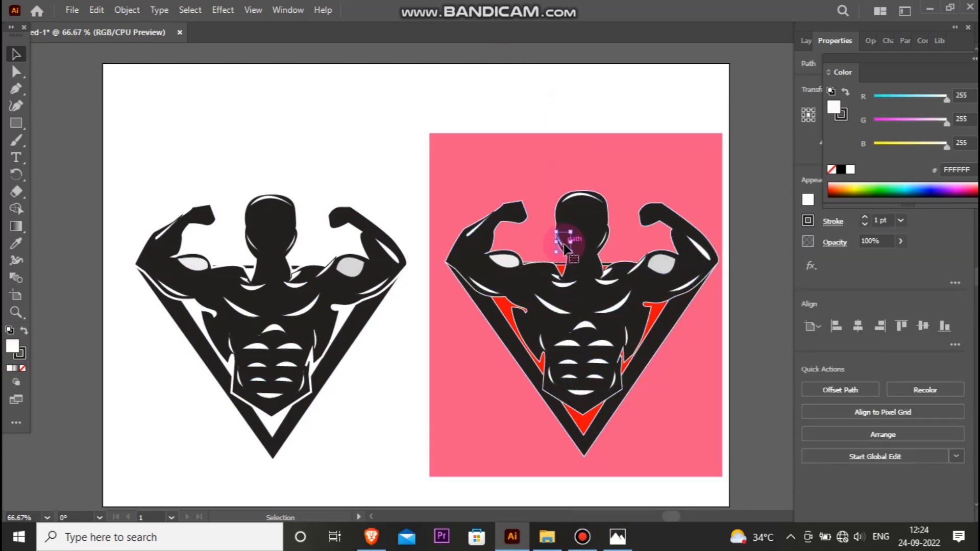
left_click_drag(565, 247, 600, 242)
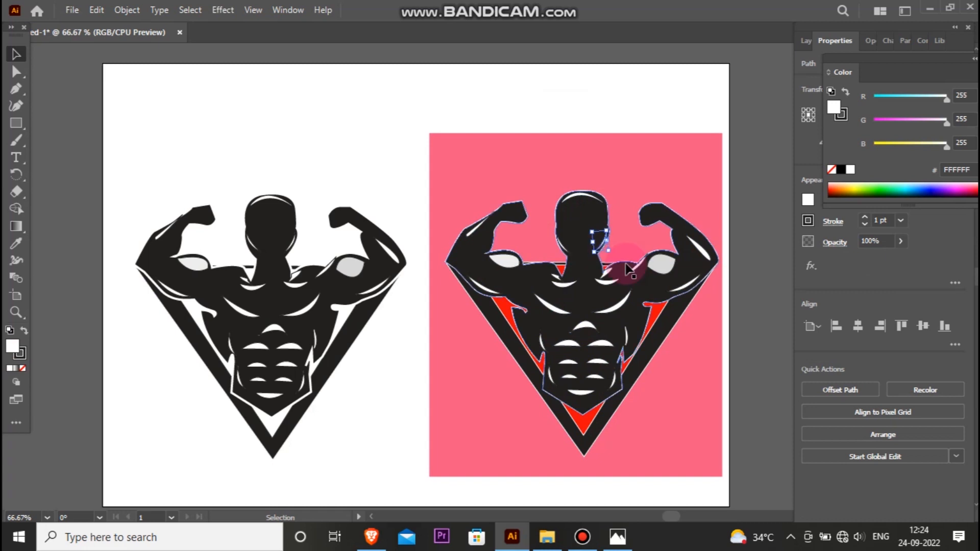
- Ungroup the left emblem and adjust the white jaw highlights on both sides of the figure's head
left_click(486, 87)
left_click(306, 244)
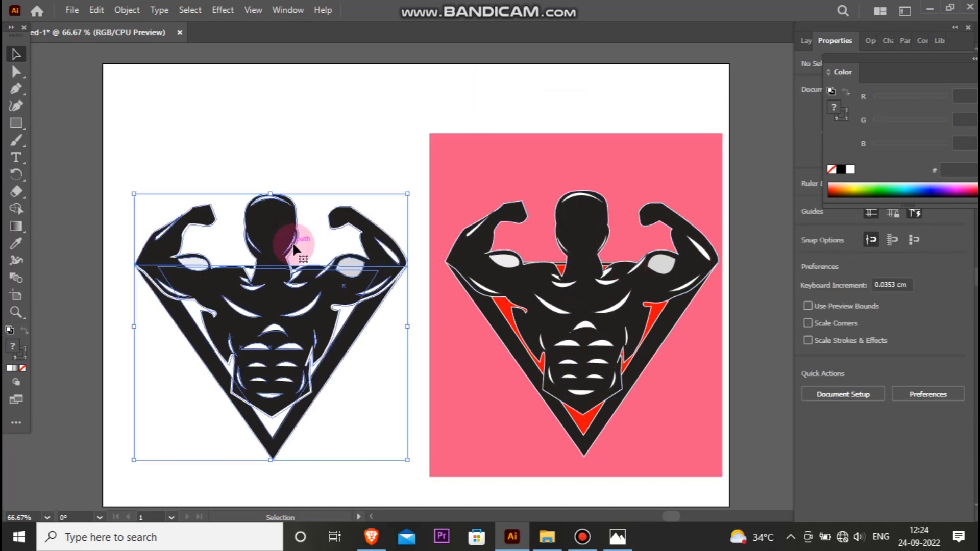
right_click(297, 246)
left_click(335, 391)
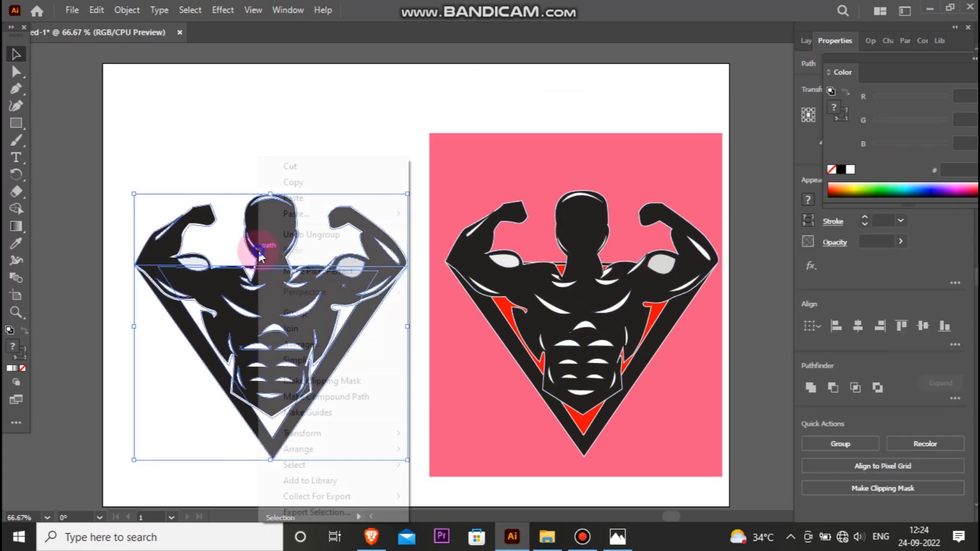
left_click(263, 339)
left_click(292, 248)
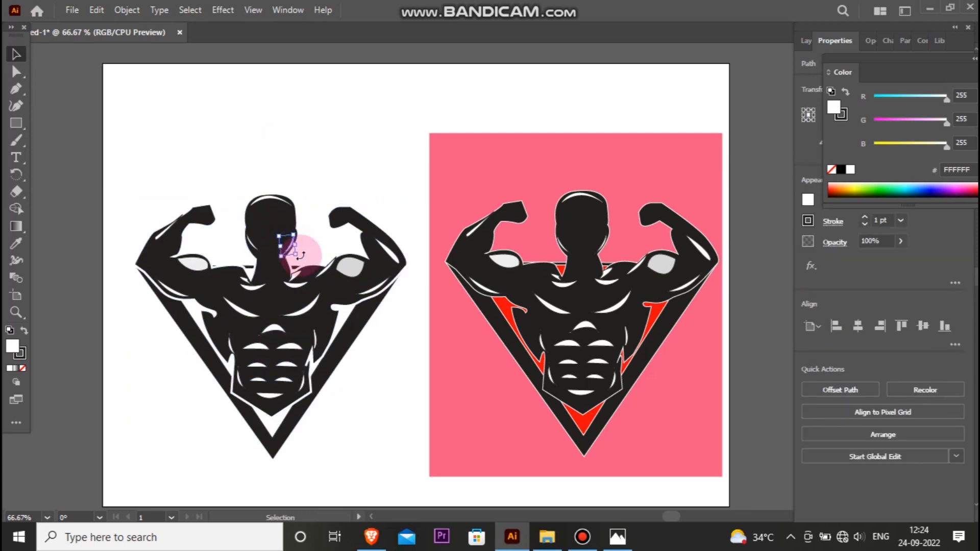
left_click_drag(303, 261, 255, 252)
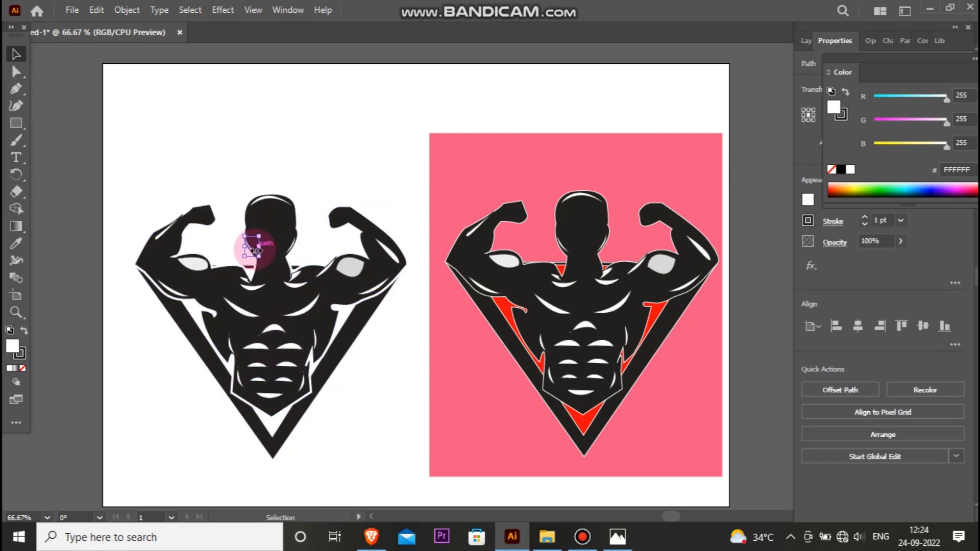
left_click(231, 209)
- Group the emblem artwork and place a copy of the pink background rectangle behind the left emblem
left_click_drag(120, 72, 747, 523)
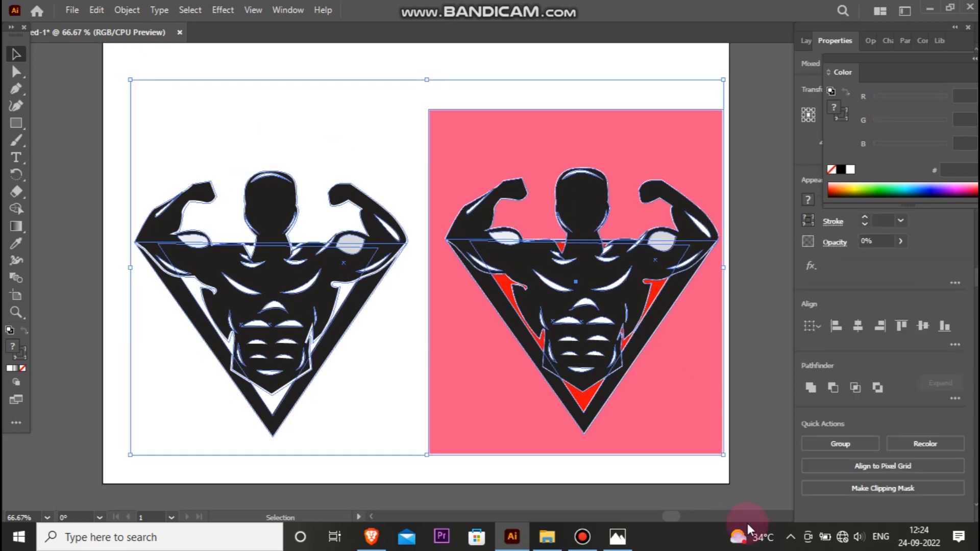
key("ctrl+g")
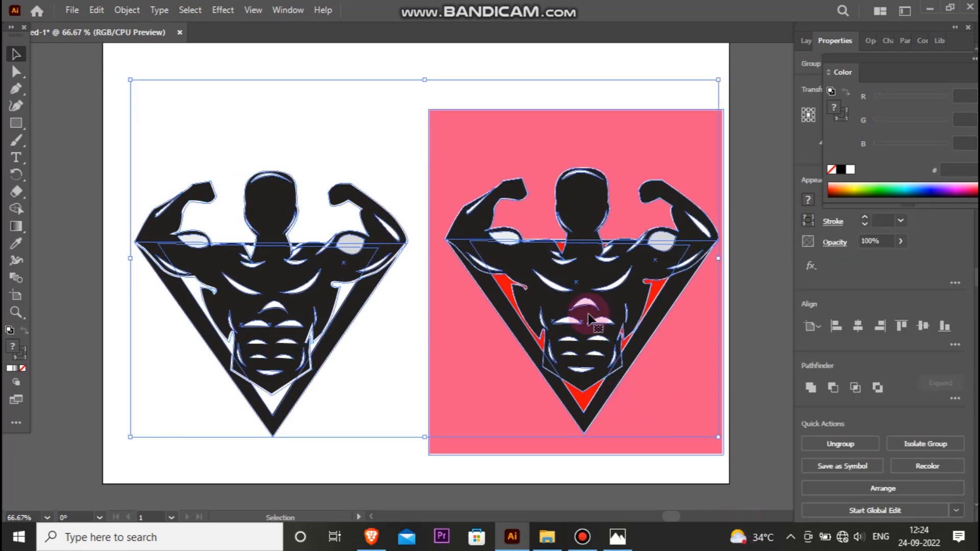
left_click(537, 178)
left_click(680, 83)
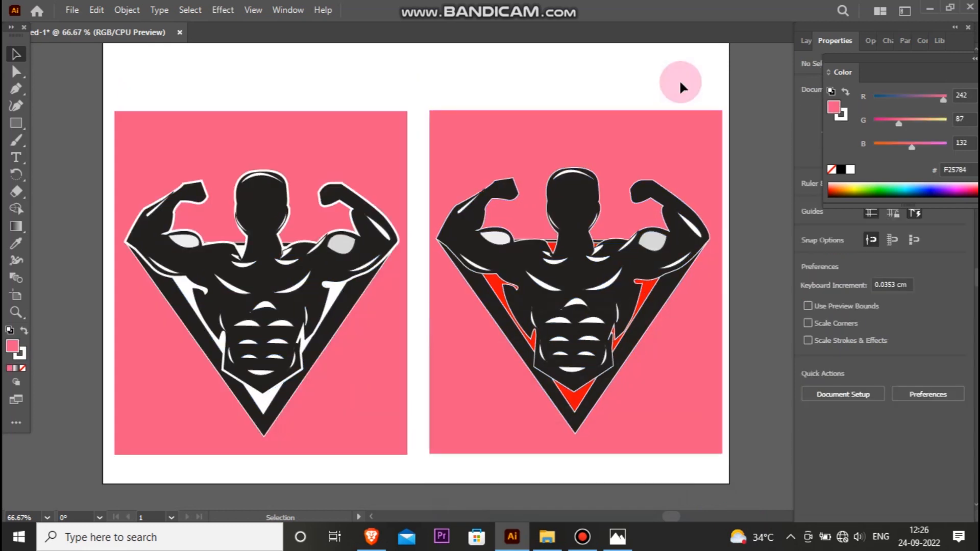